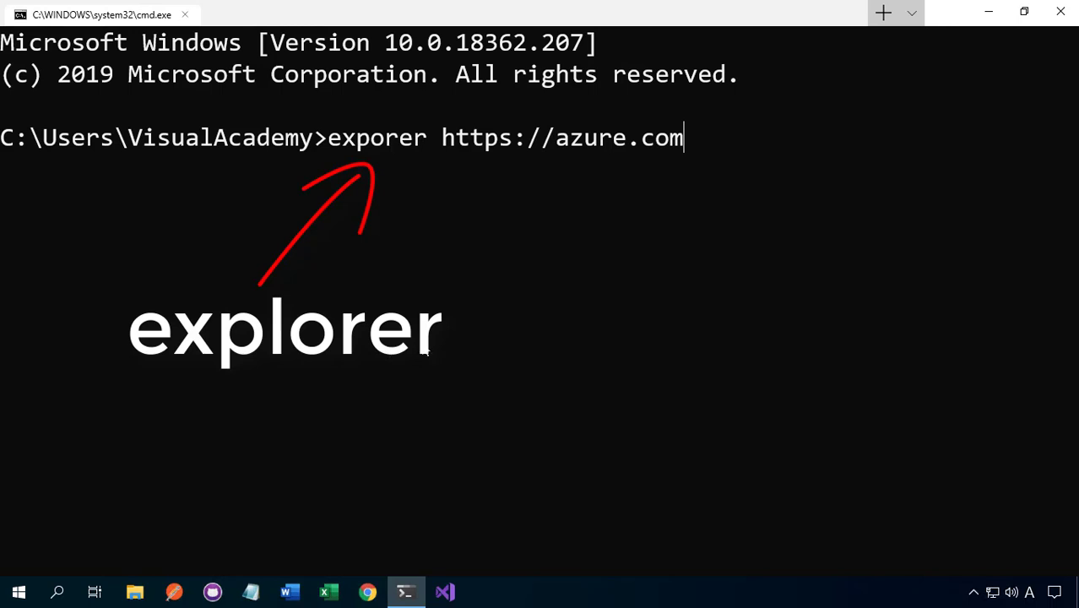
{"action": "key", "text": "ctrl+equal"}
{"action": "key", "text": "ctrl+equal"}
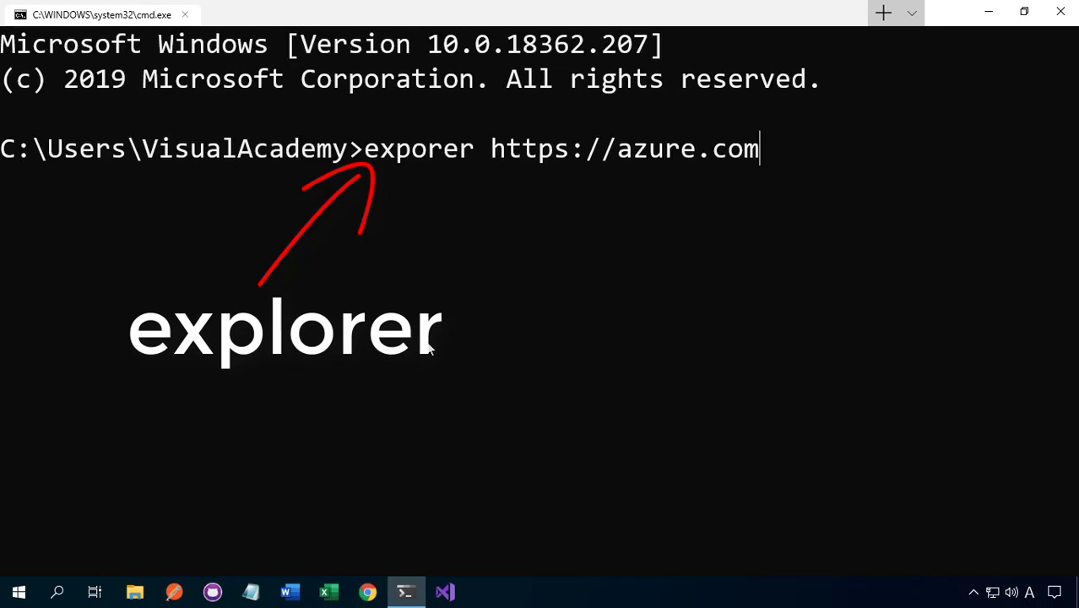
{"action": "key", "text": "ctrl+equal"}
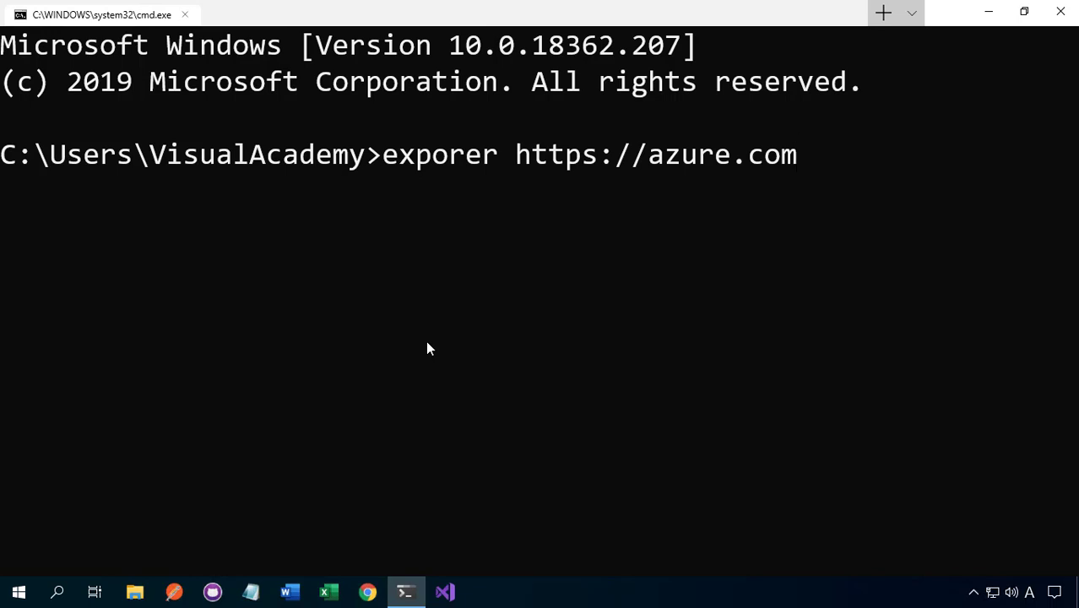
{"action": "key", "text": "Return"}
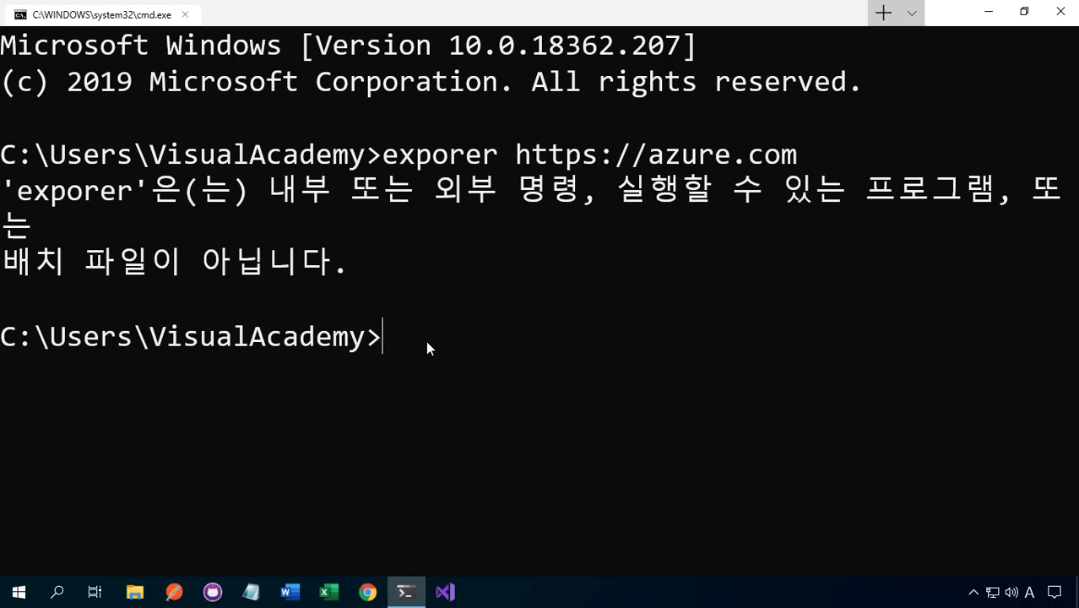
{"action": "key", "text": "Up"}
{"action": "key", "text": "Home"}
{"action": "key", "text": "Right"}
{"action": "key", "text": "Right"}
{"action": "key", "text": "Right"}
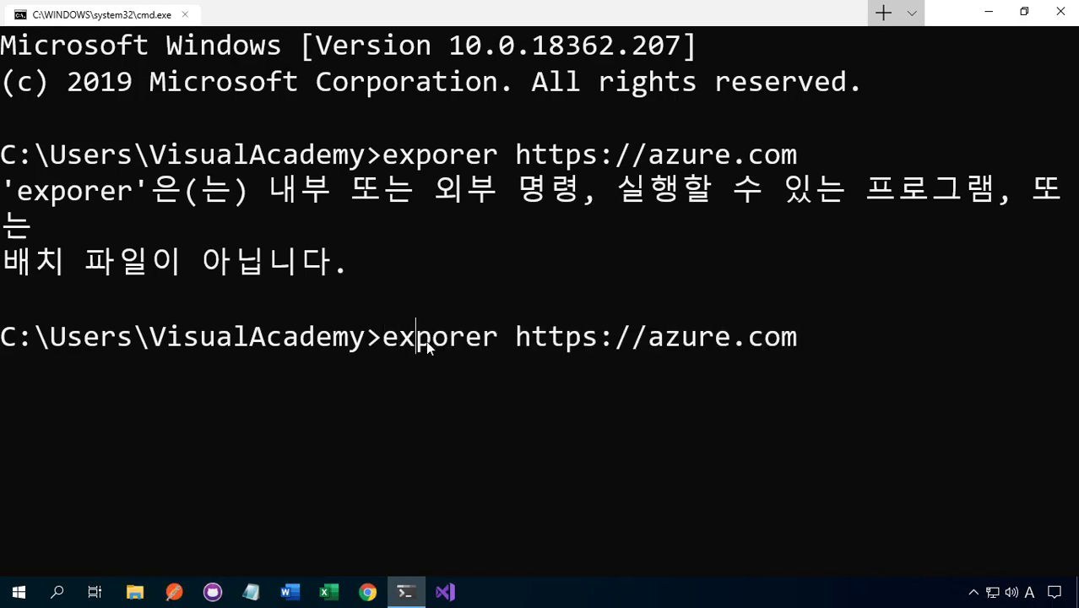
{"action": "type", "text": "l"}
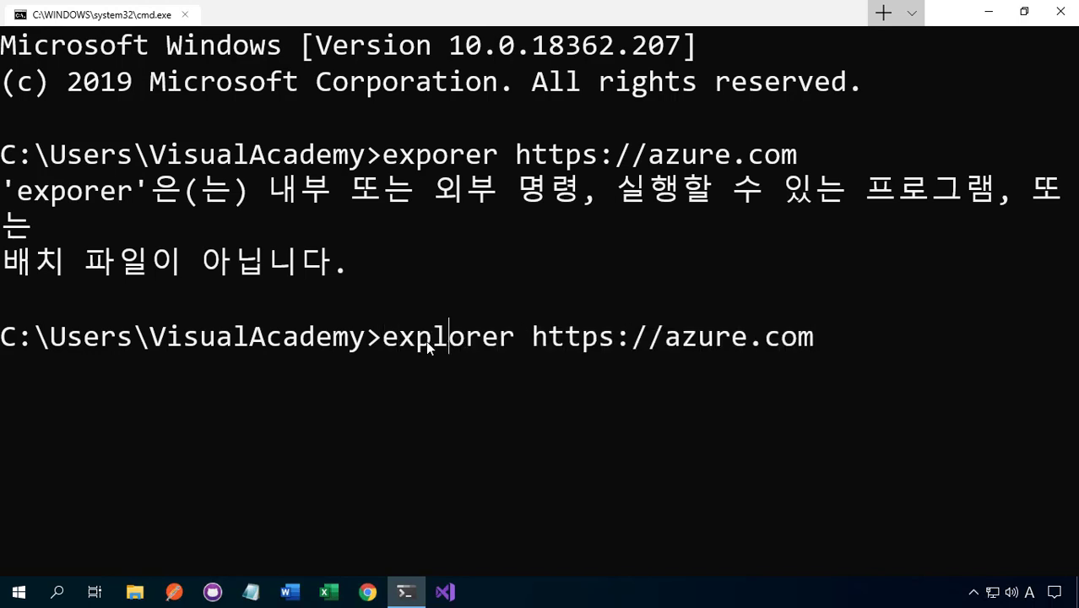
{"action": "key", "text": "End"}
{"action": "key", "text": "Return"}
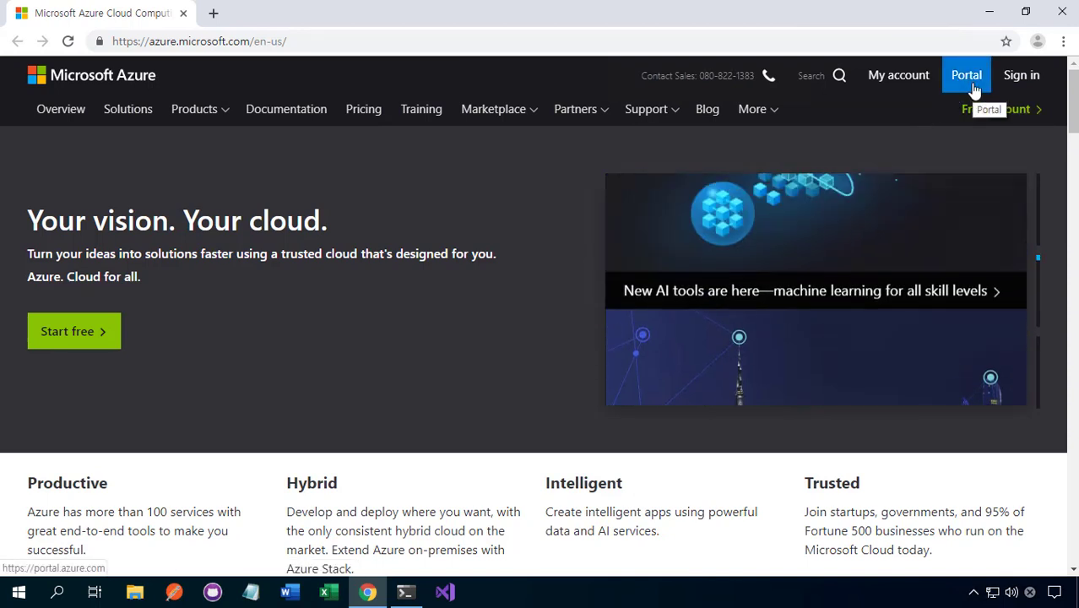
Step: Open the Azure portal and sign in with the second listed account and its password, choosing to stay signed in
{"action": "left_click", "coordinate": [971, 84]}
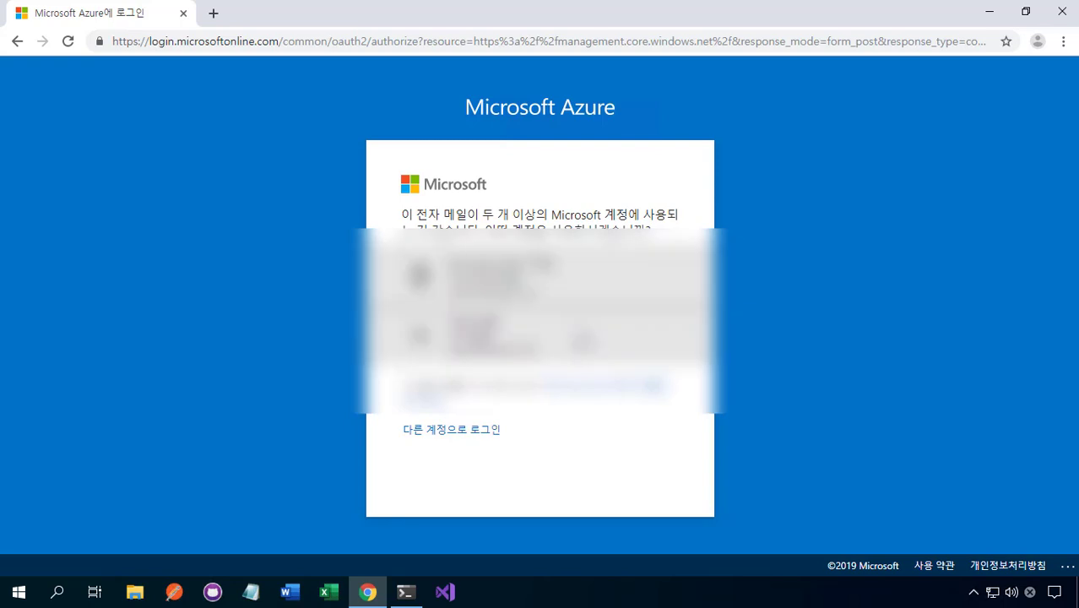
{"action": "left_click", "coordinate": [591, 333]}
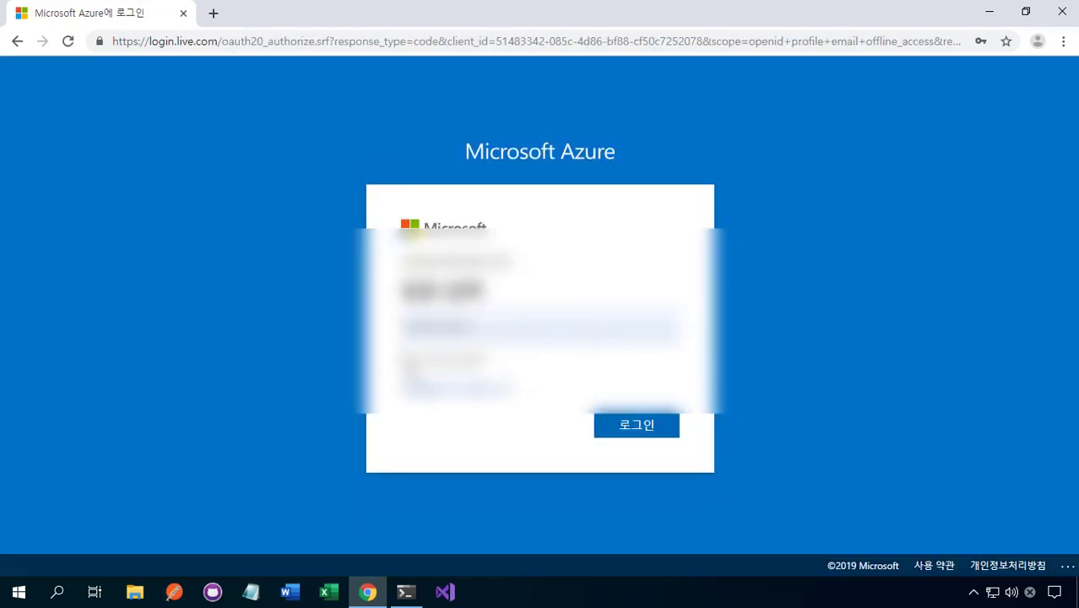
{"action": "left_click", "coordinate": [671, 431]}
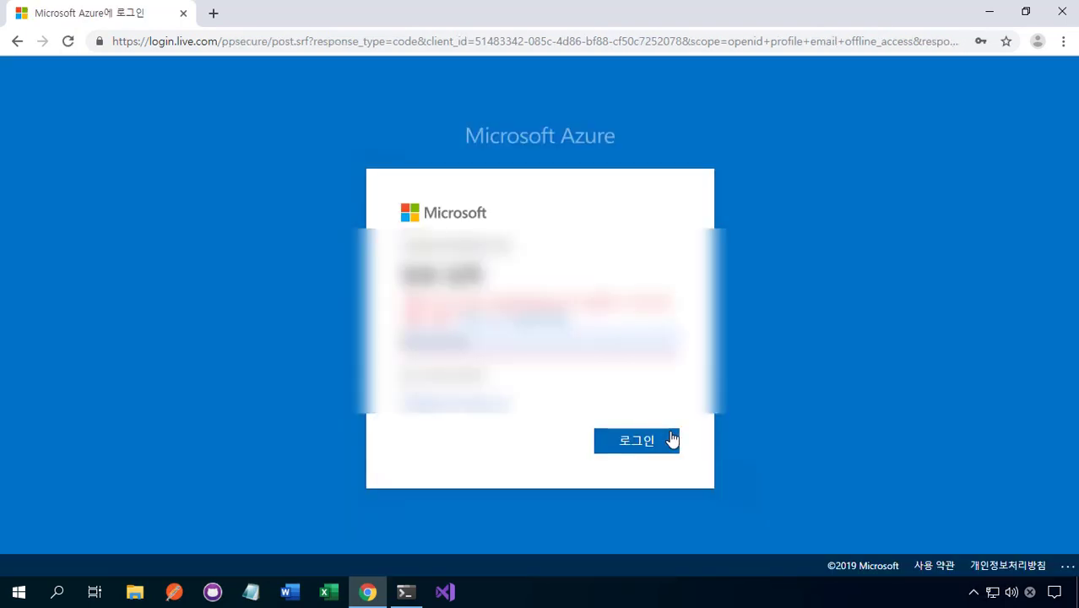
{"action": "left_click", "coordinate": [537, 372]}
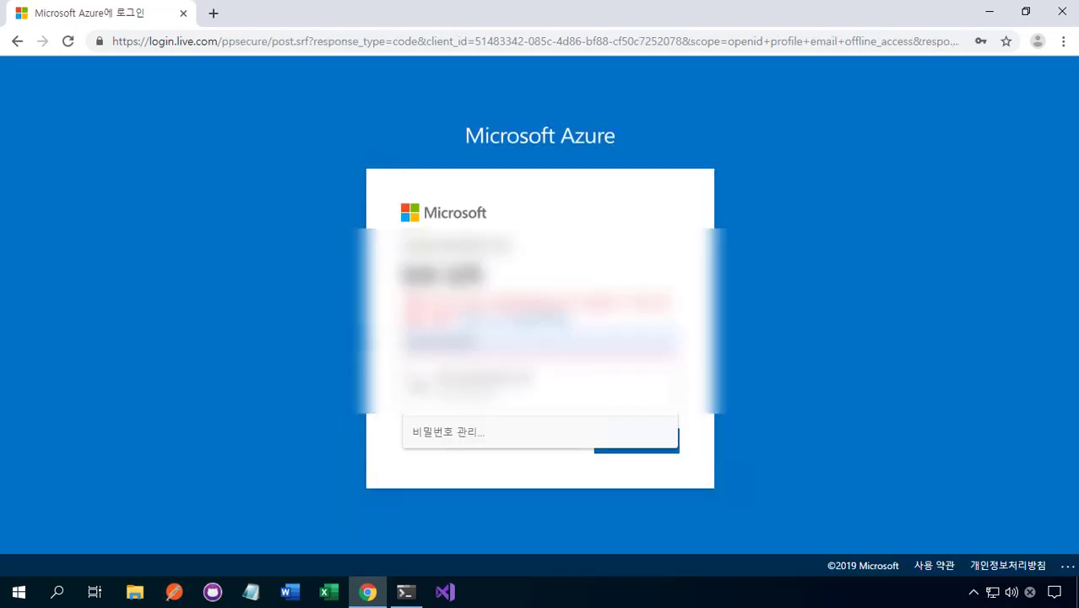
{"action": "left_click", "coordinate": [288, 346]}
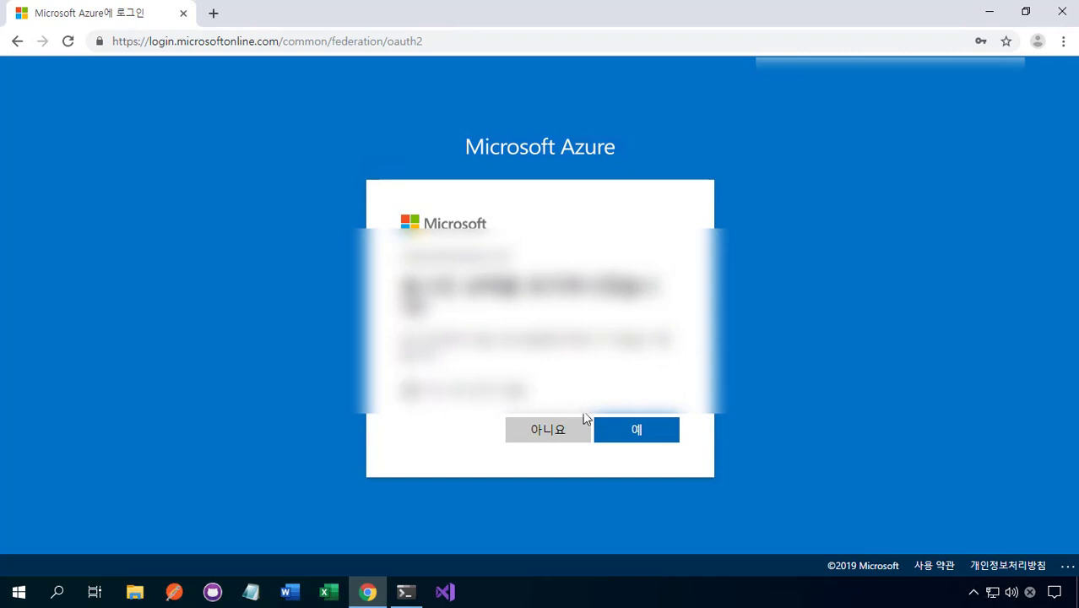
{"action": "left_click", "coordinate": [621, 445]}
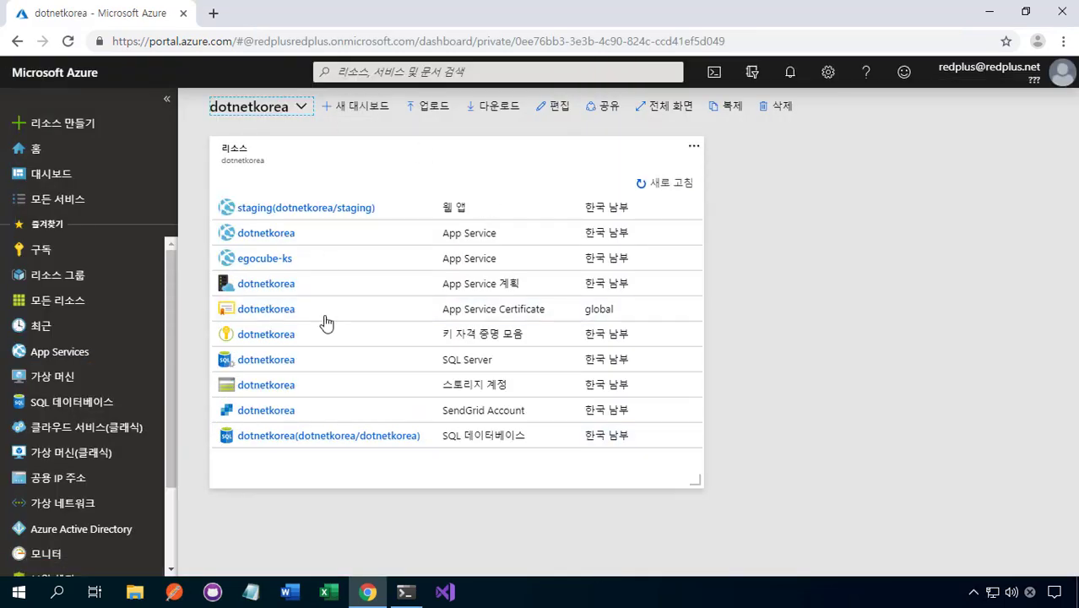
Step: Create a new empty portal dashboard named Azure and finish customizing it
{"action": "mouse_move", "coordinate": [405, 591]}
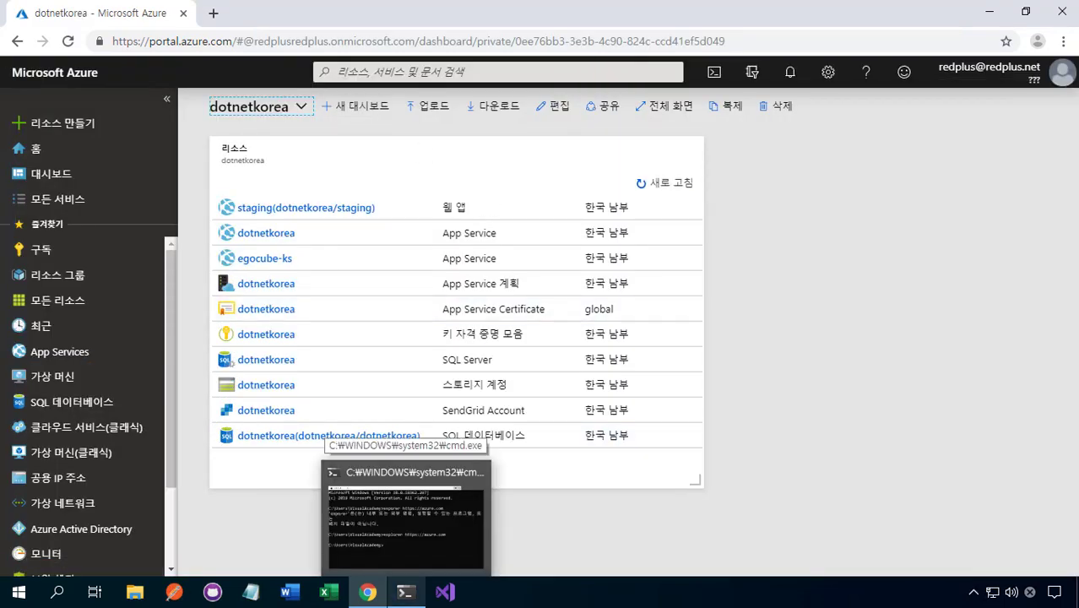
{"action": "left_click", "coordinate": [361, 106]}
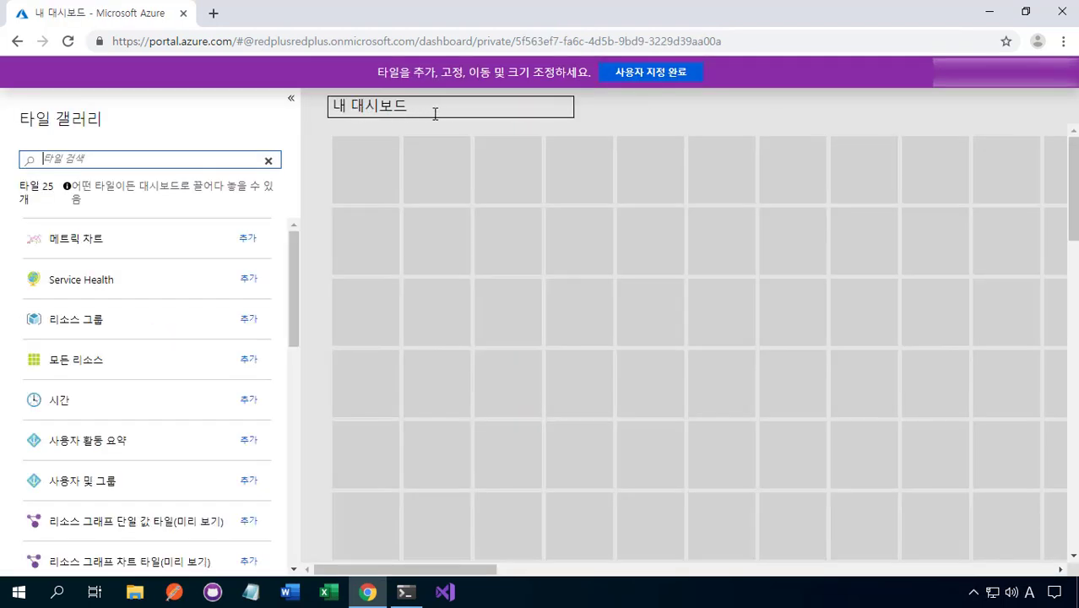
{"action": "left_click_drag", "start_coordinate": [433, 114], "coordinate": [325, 114]}
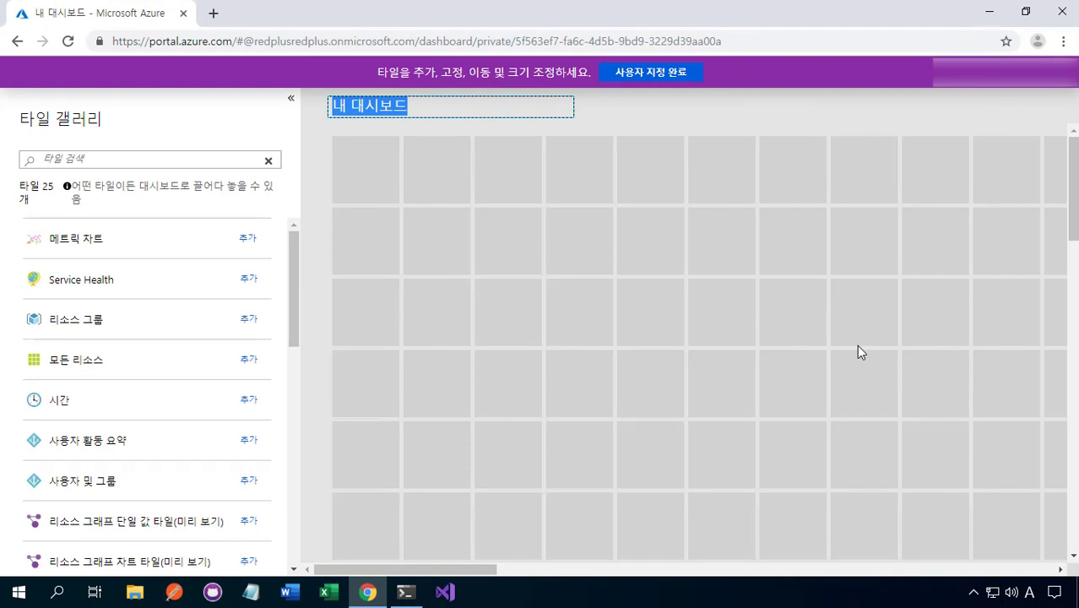
{"action": "type", "text": "Azure"}
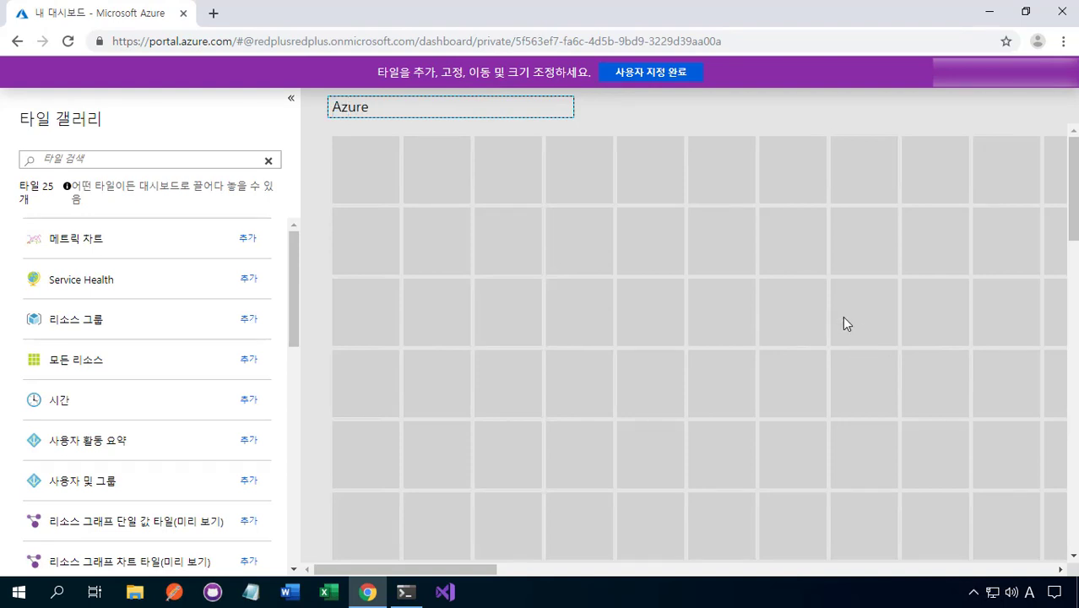
{"action": "left_click", "coordinate": [685, 71]}
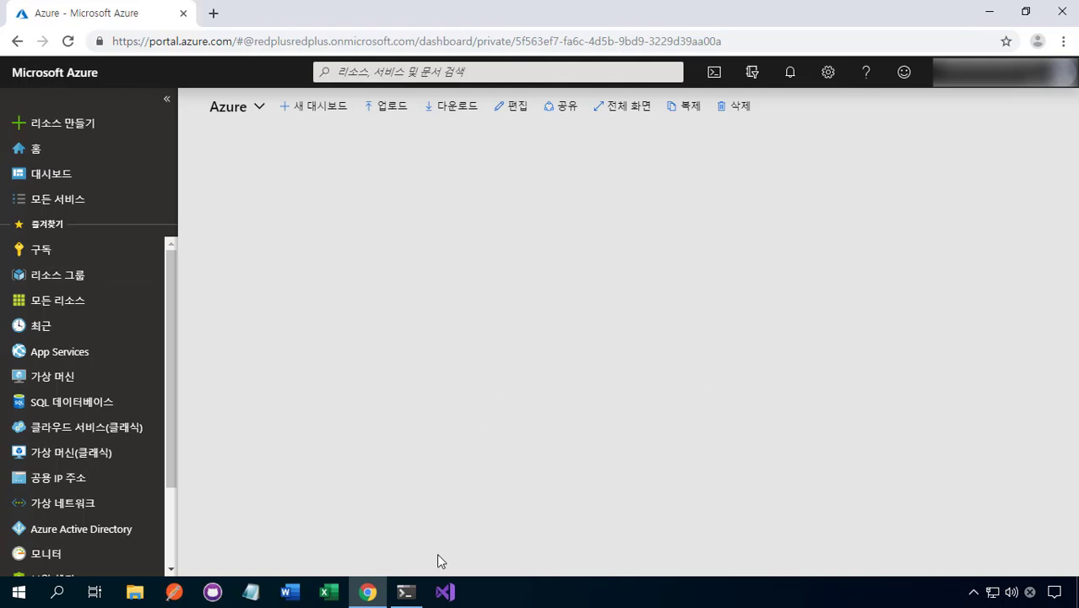
{"action": "left_click", "coordinate": [406, 591]}
{"action": "key", "text": "Up"}
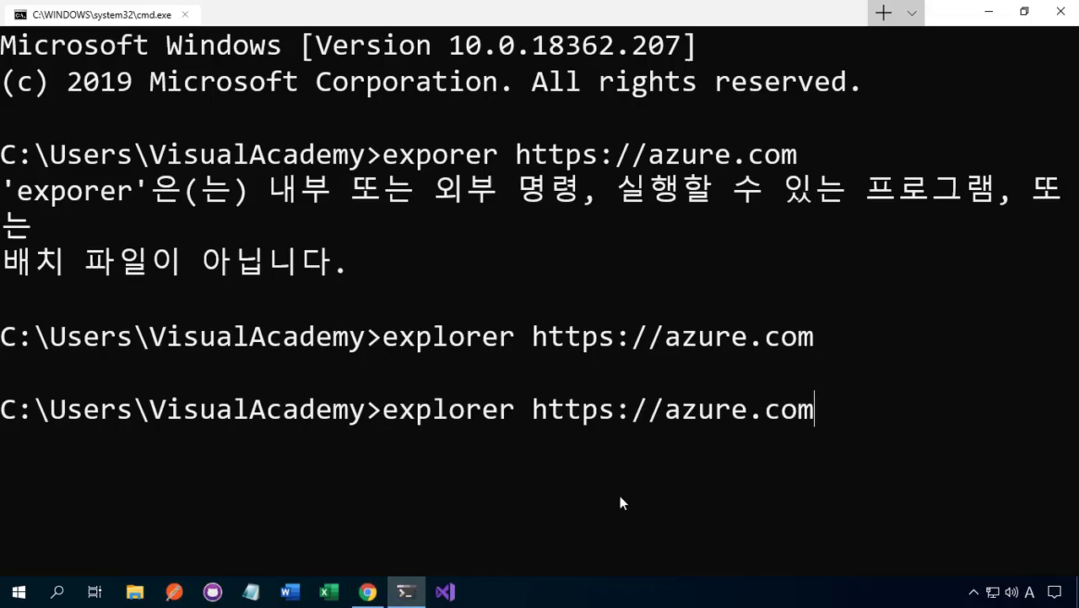
{"action": "key", "text": "Return"}
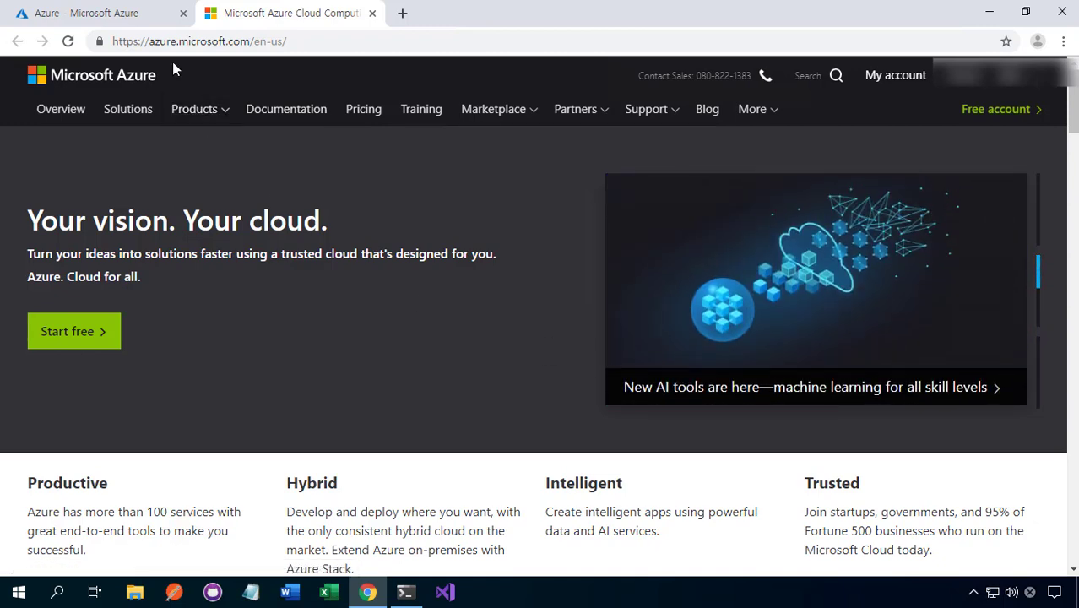
{"action": "left_click", "coordinate": [115, 22]}
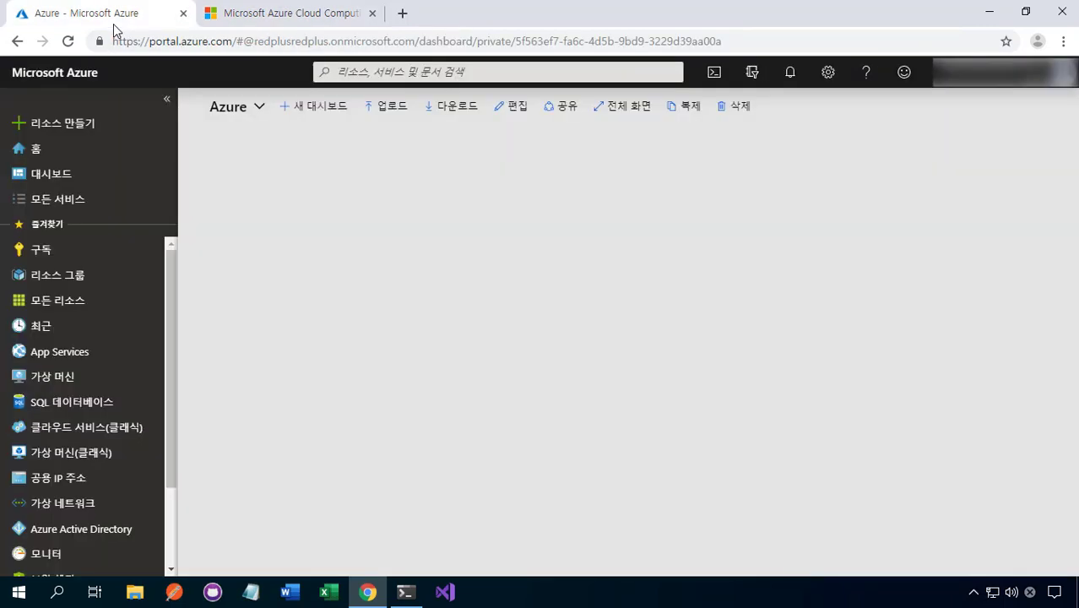
{"action": "left_click", "coordinate": [378, 20]}
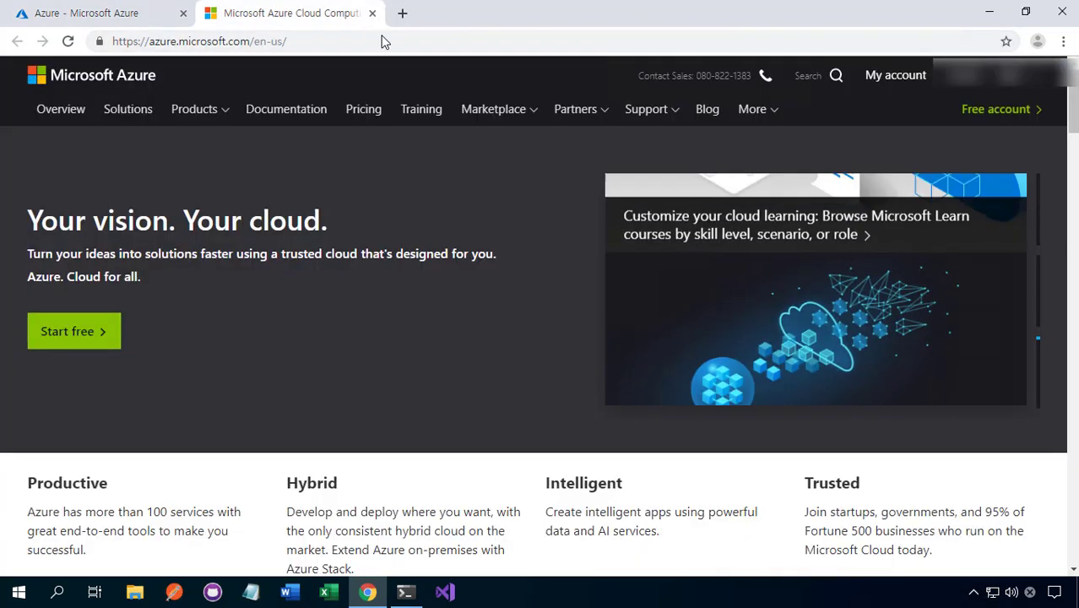
{"action": "left_click", "coordinate": [371, 13]}
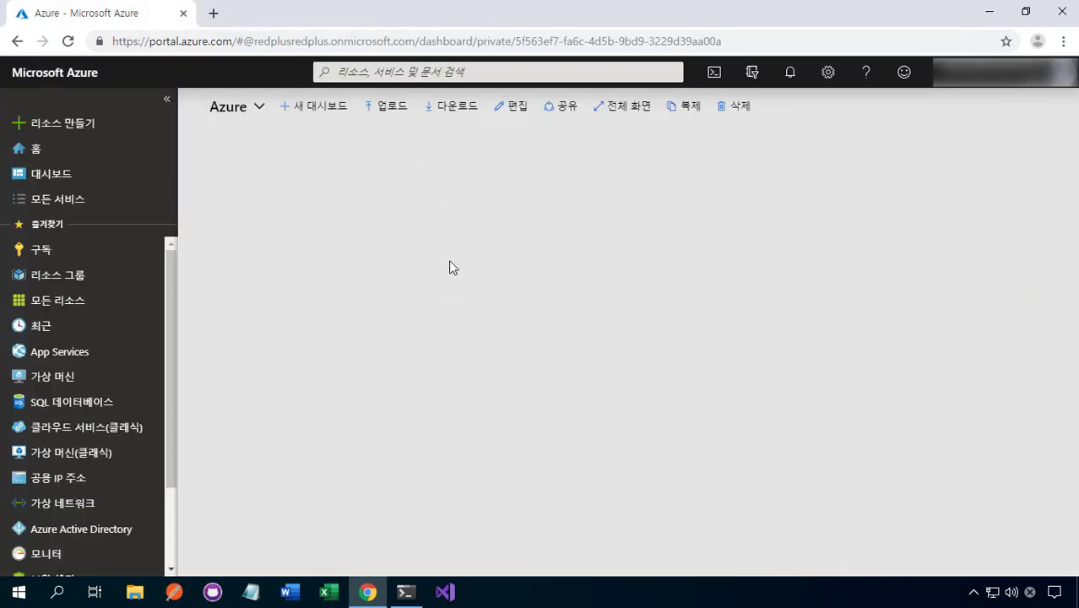
Step: Start creating a new SQL Database resource from the popular Azure Marketplace offerings
{"action": "left_click", "coordinate": [85, 125]}
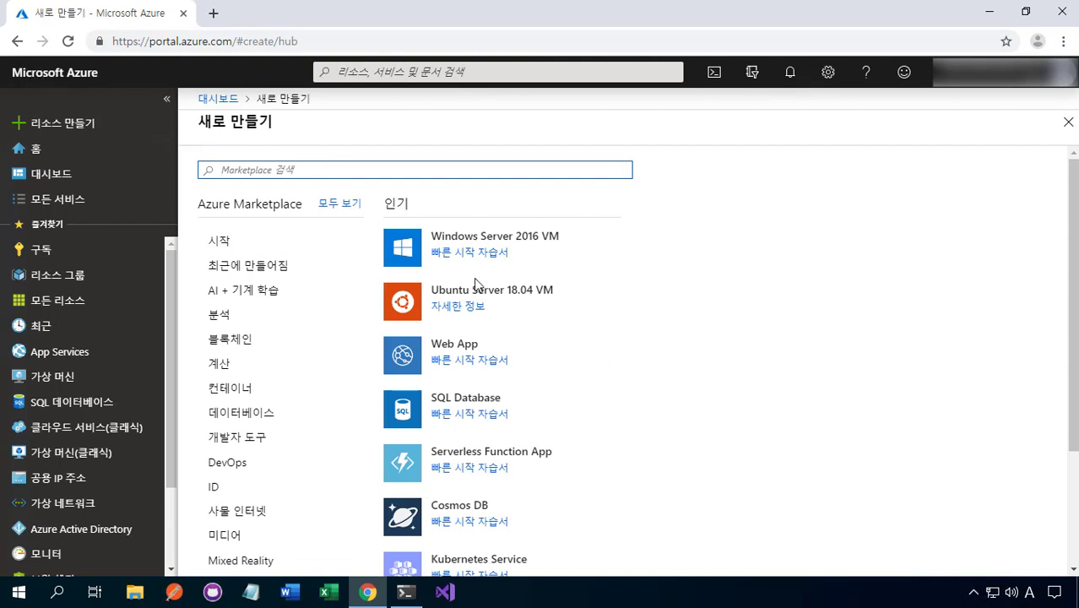
{"action": "scroll", "coordinate": [537, 439], "scroll_direction": "down", "scroll_amount": 2}
{"action": "scroll", "coordinate": [538, 439], "scroll_direction": "up", "scroll_amount": 2}
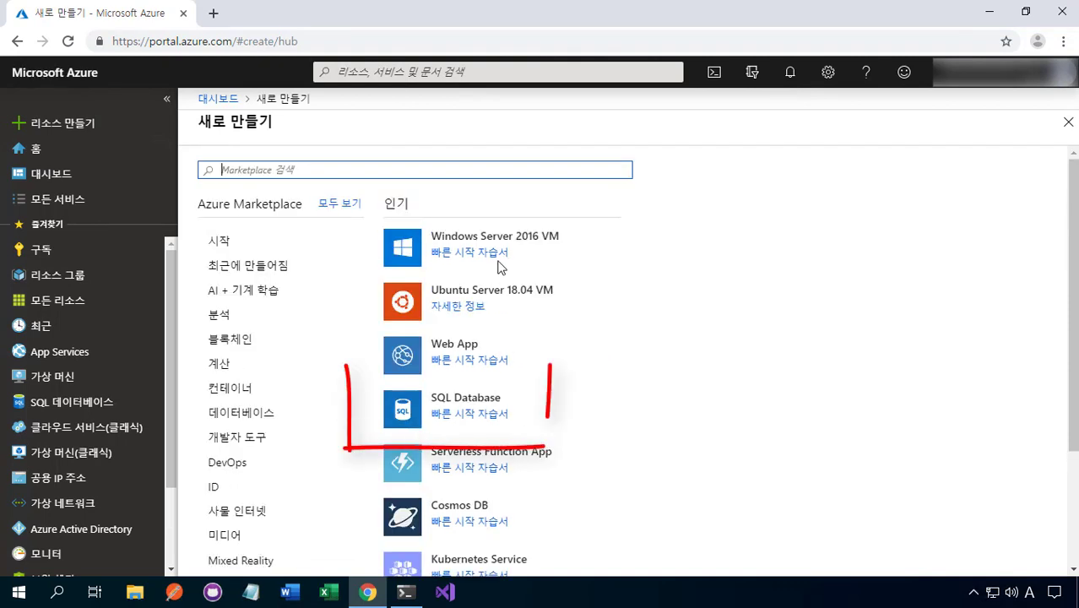
{"action": "left_click", "coordinate": [461, 408]}
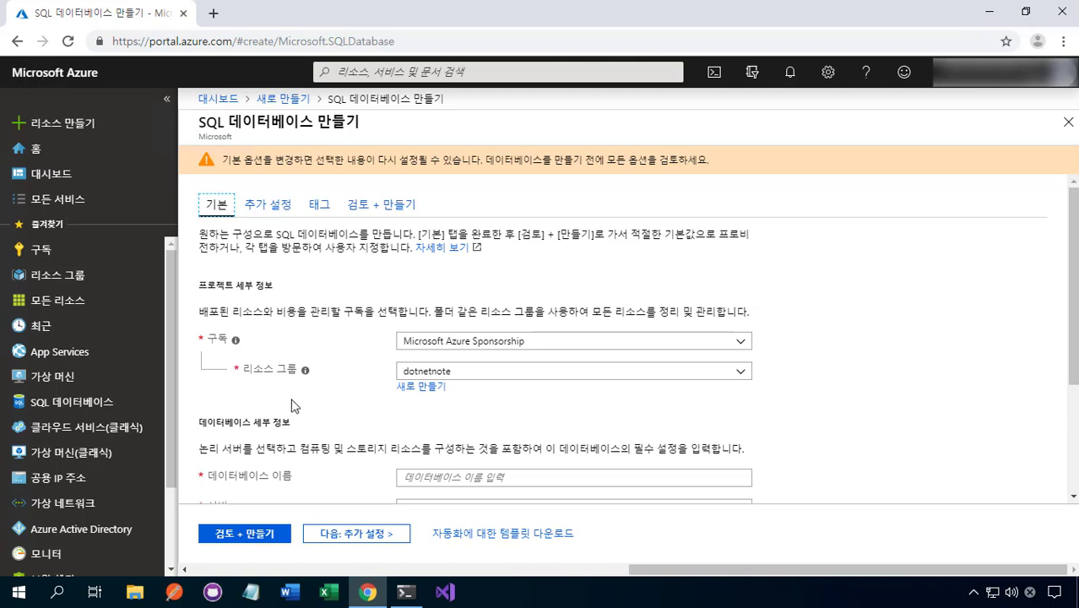
Step: Check the subscription choices, keep Microsoft Azure Sponsorship, and create a new resource group named VisualAcademyCore
{"action": "left_click", "coordinate": [523, 340]}
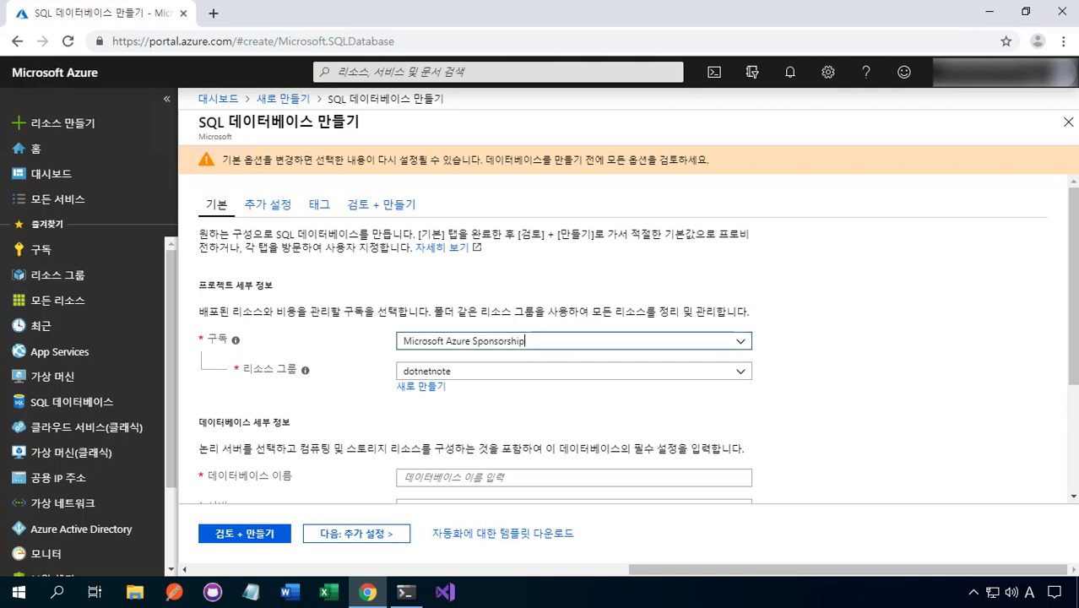
{"action": "left_click", "coordinate": [743, 341]}
{"action": "left_click", "coordinate": [744, 343]}
{"action": "left_click", "coordinate": [743, 345]}
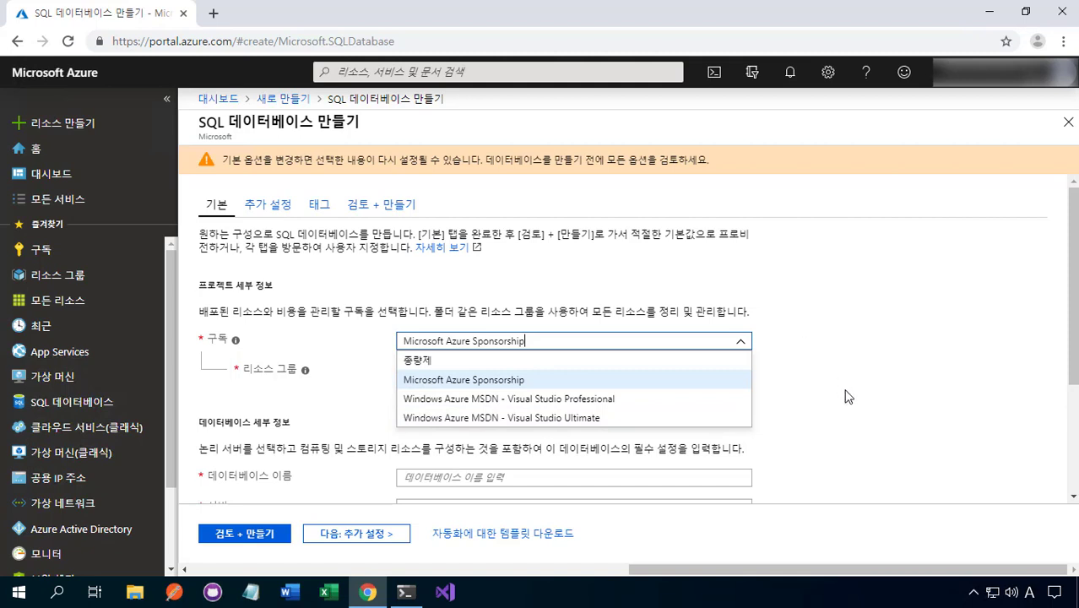
{"action": "left_click", "coordinate": [389, 408]}
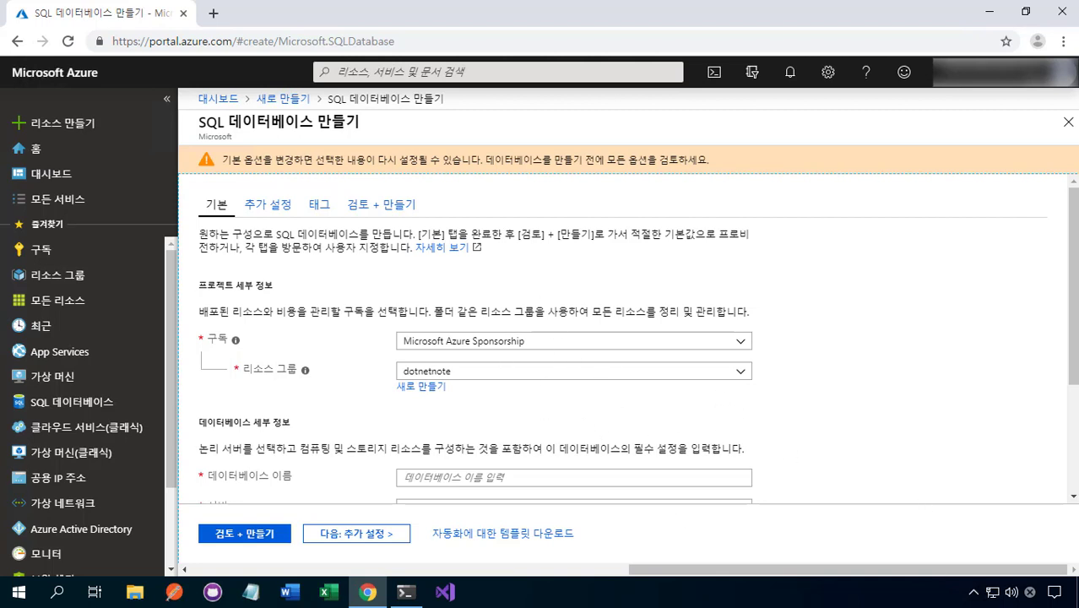
{"action": "left_click", "coordinate": [450, 371]}
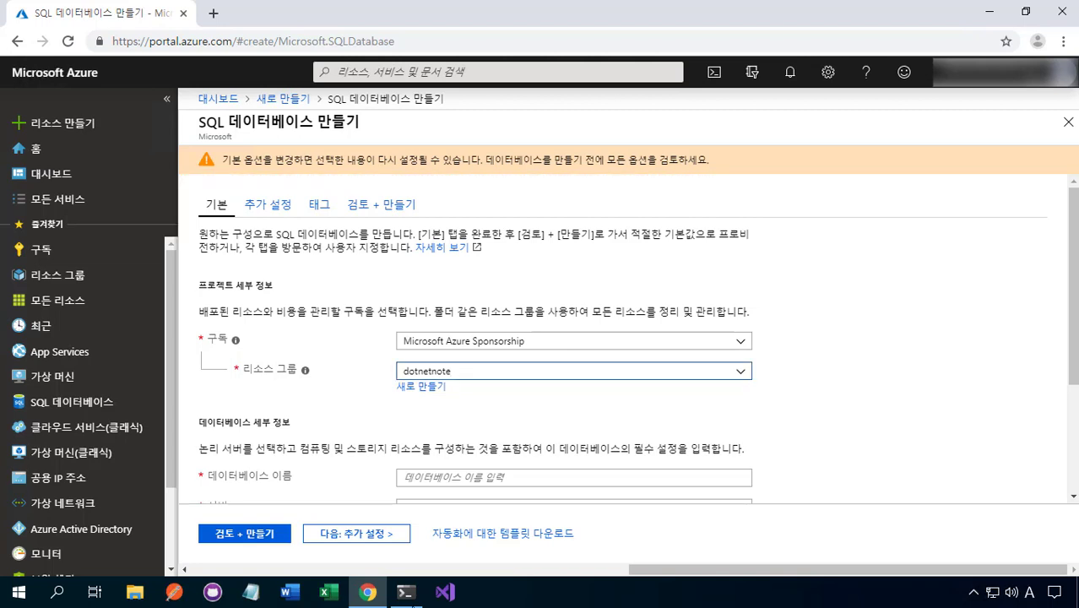
{"action": "left_click", "coordinate": [419, 388]}
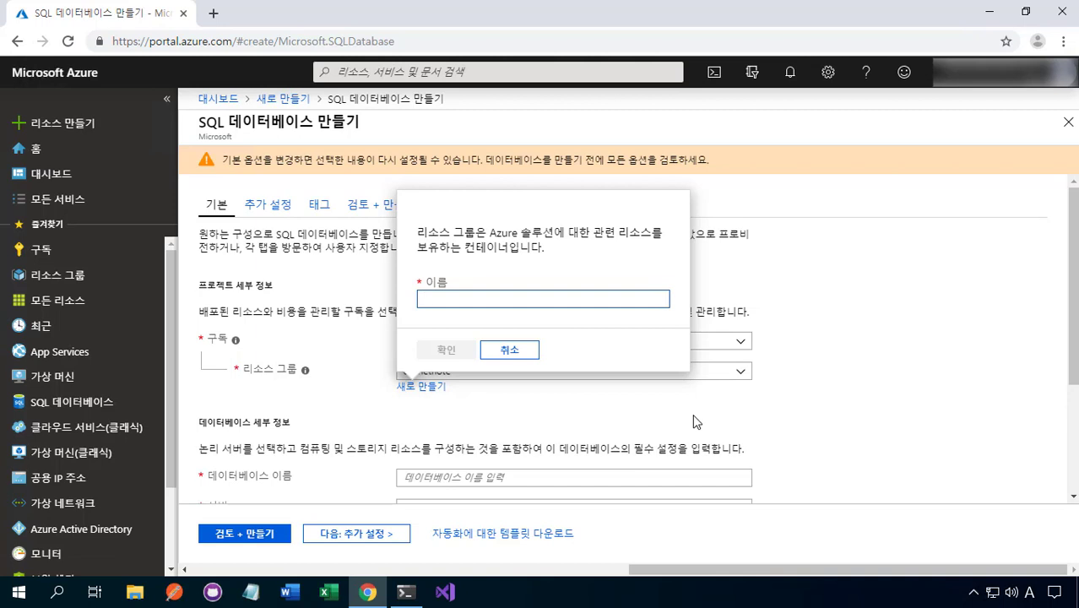
{"action": "type", "text": "Visual"}
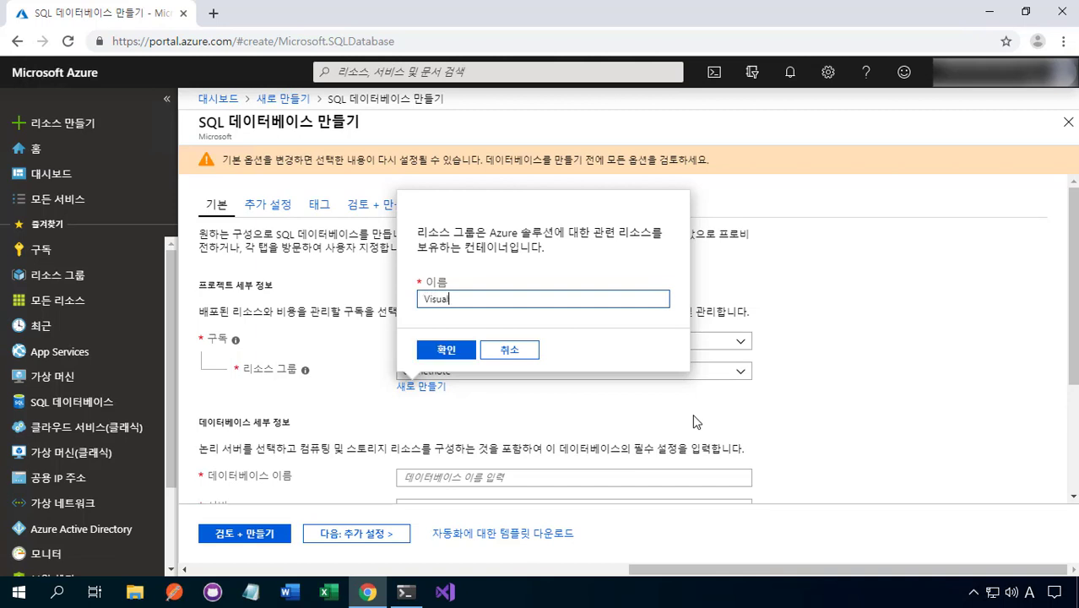
{"action": "type", "text": "AcademyCore"}
{"action": "left_click", "coordinate": [445, 350]}
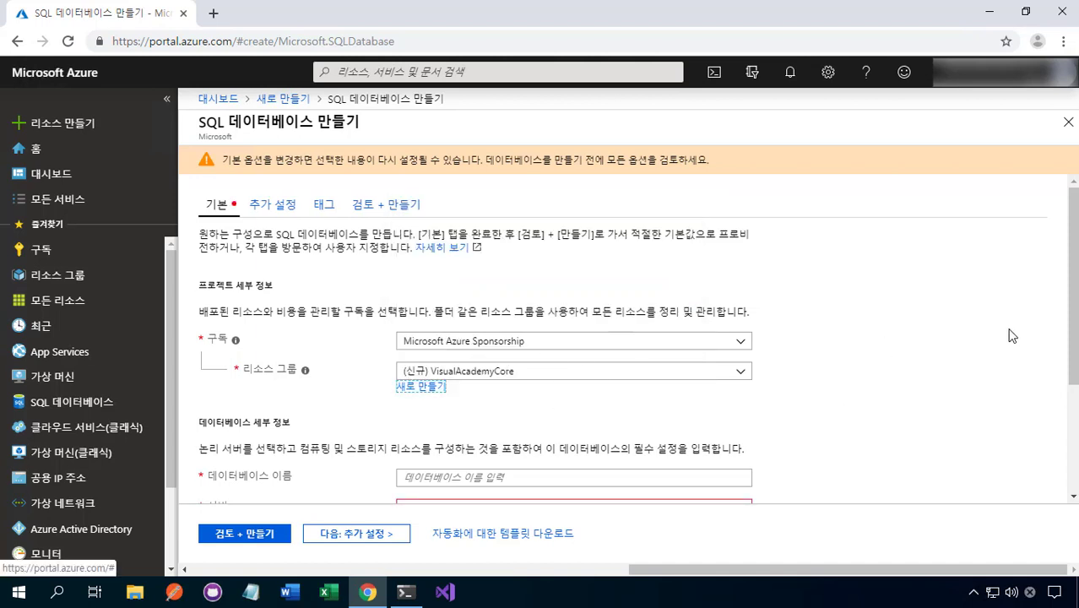
Step: Name the new SQL database VisualAcademyCore in the database details
{"action": "left_click", "coordinate": [1074, 363]}
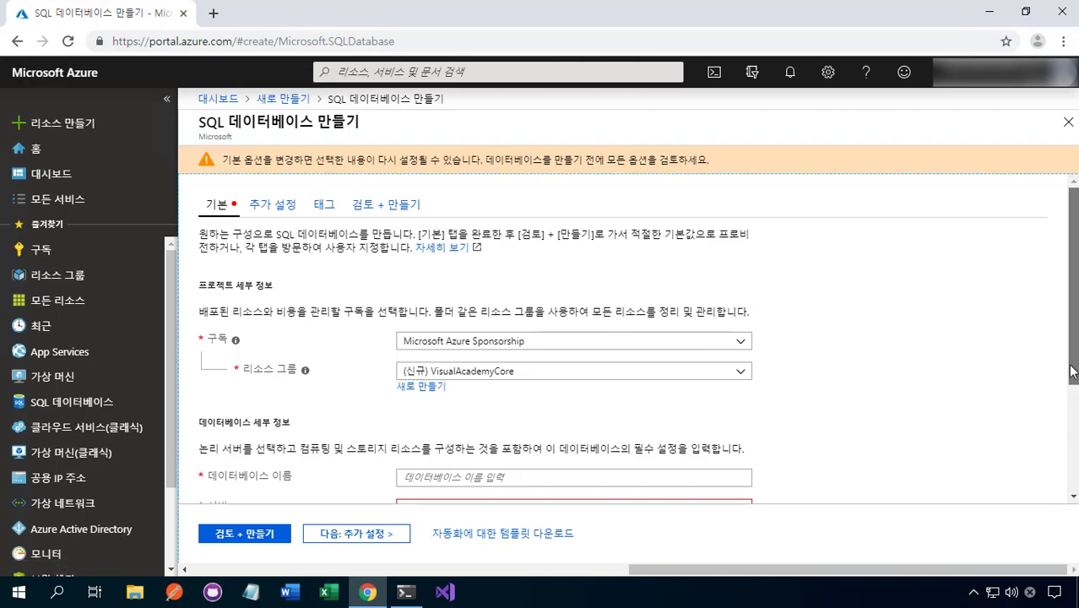
{"action": "left_click_drag", "start_coordinate": [1075, 363], "coordinate": [1046, 446]}
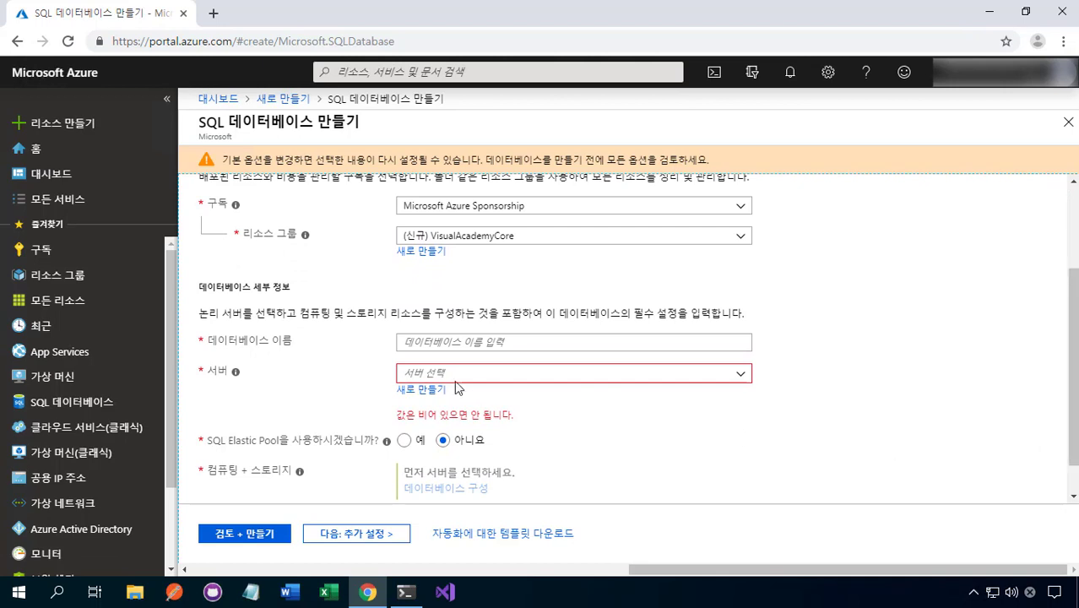
{"action": "left_click", "coordinate": [482, 342]}
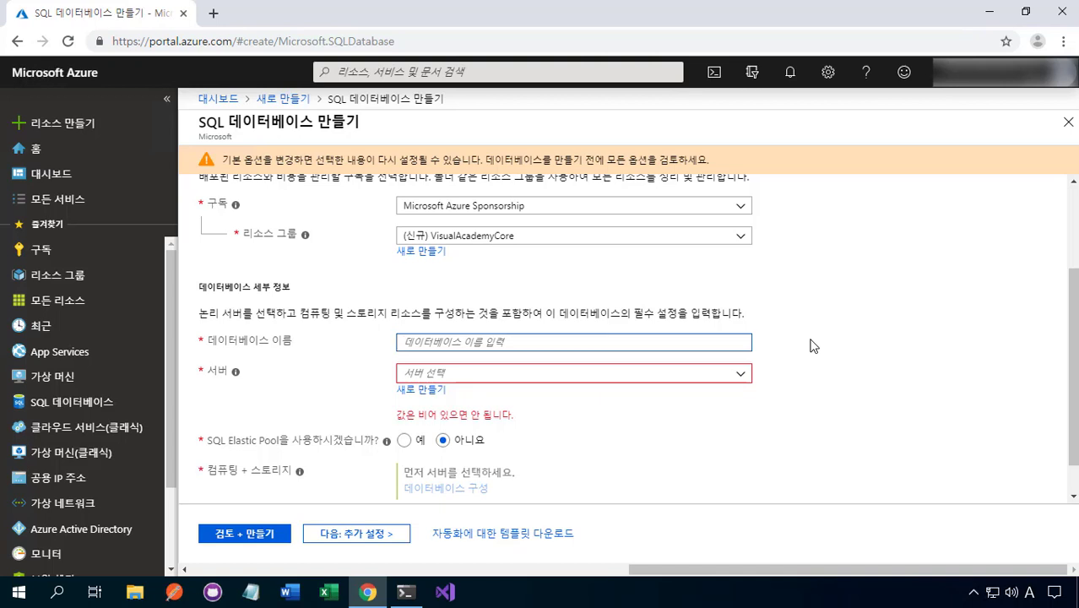
{"action": "type", "text": "Visua"}
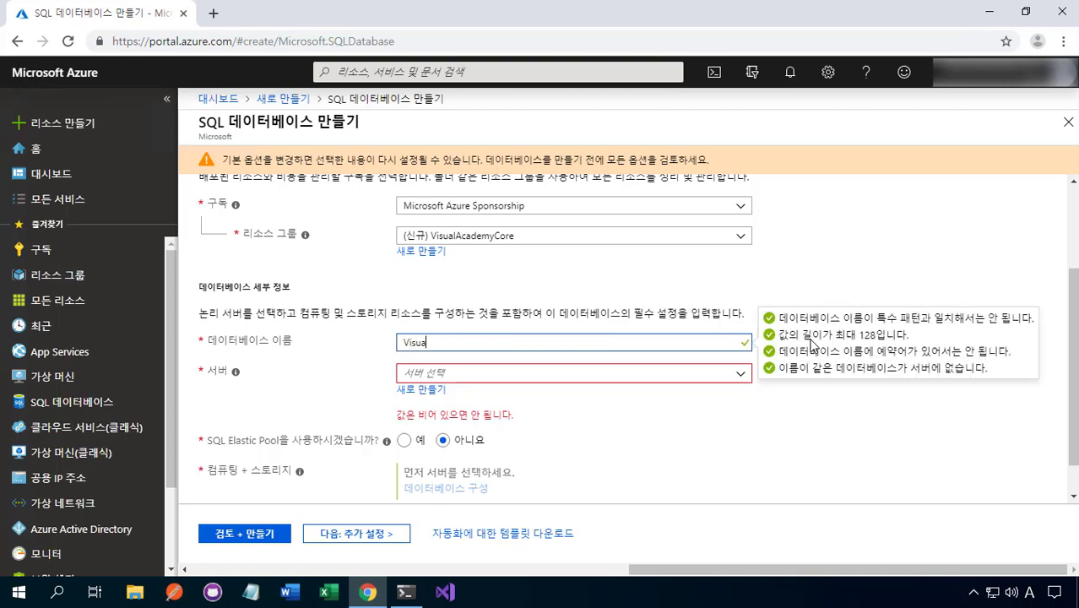
{"action": "type", "text": "lAcademyCore"}
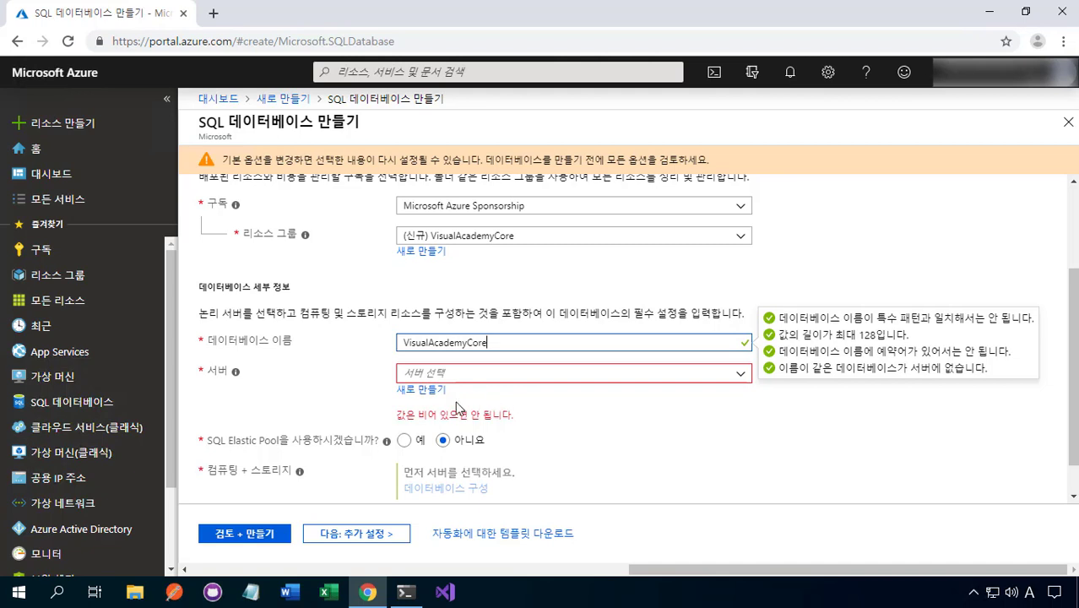
Step: Start a new database server named visualacademycore with VisualAcademyCore as the server admin login
{"action": "left_click", "coordinate": [423, 393]}
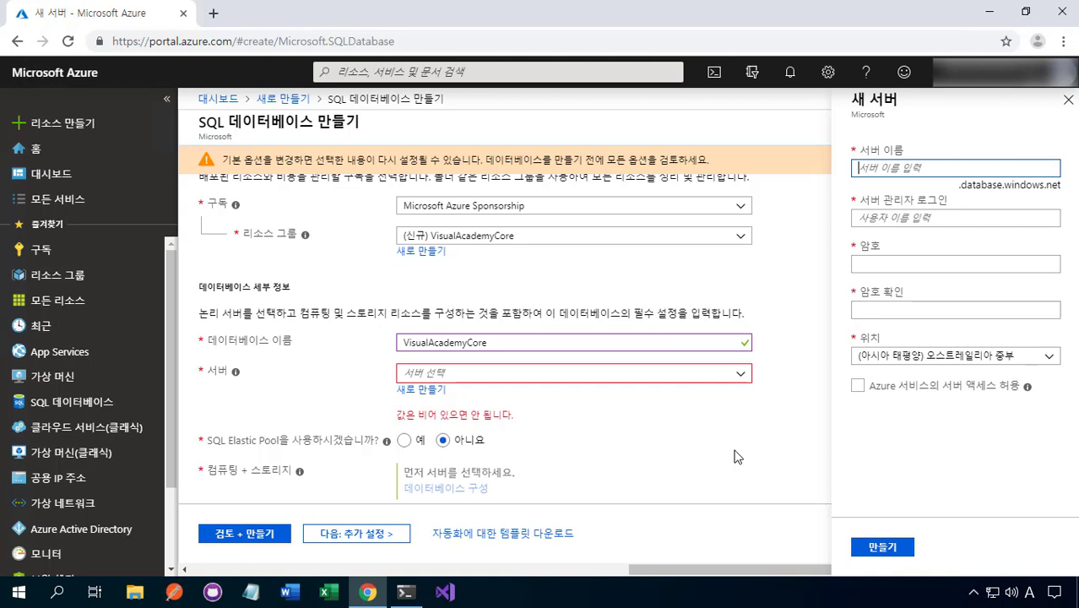
{"action": "type", "text": "visual"}
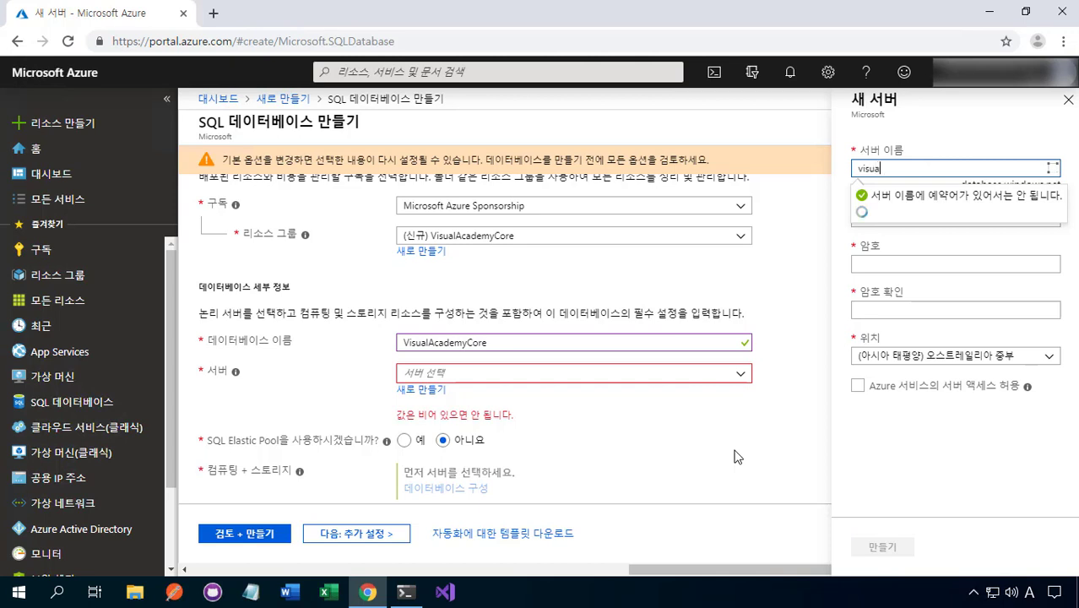
{"action": "type", "text": "academycore"}
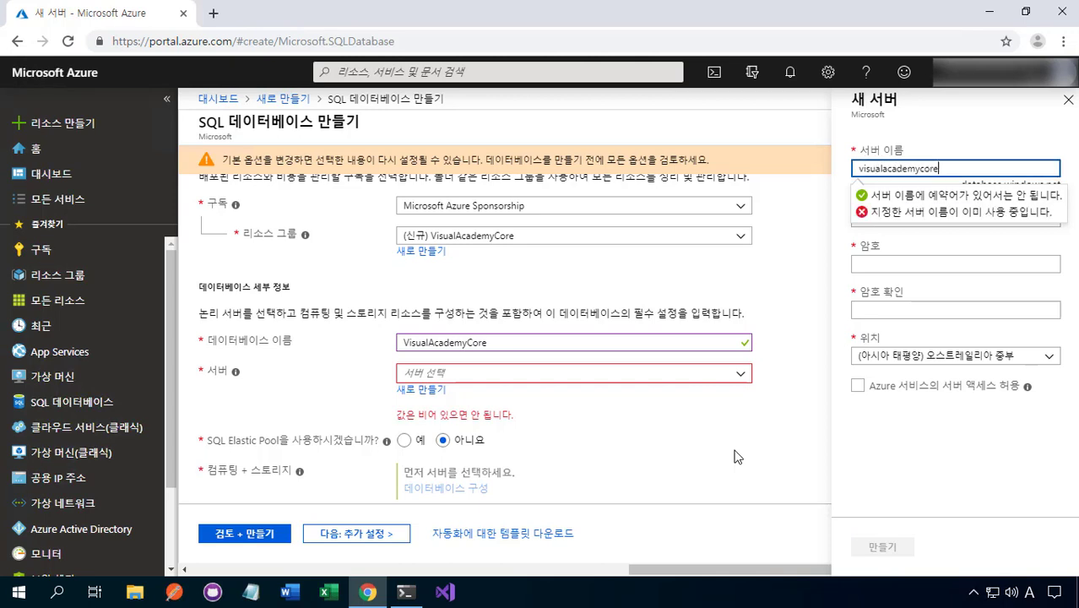
{"action": "key", "text": "Tab"}
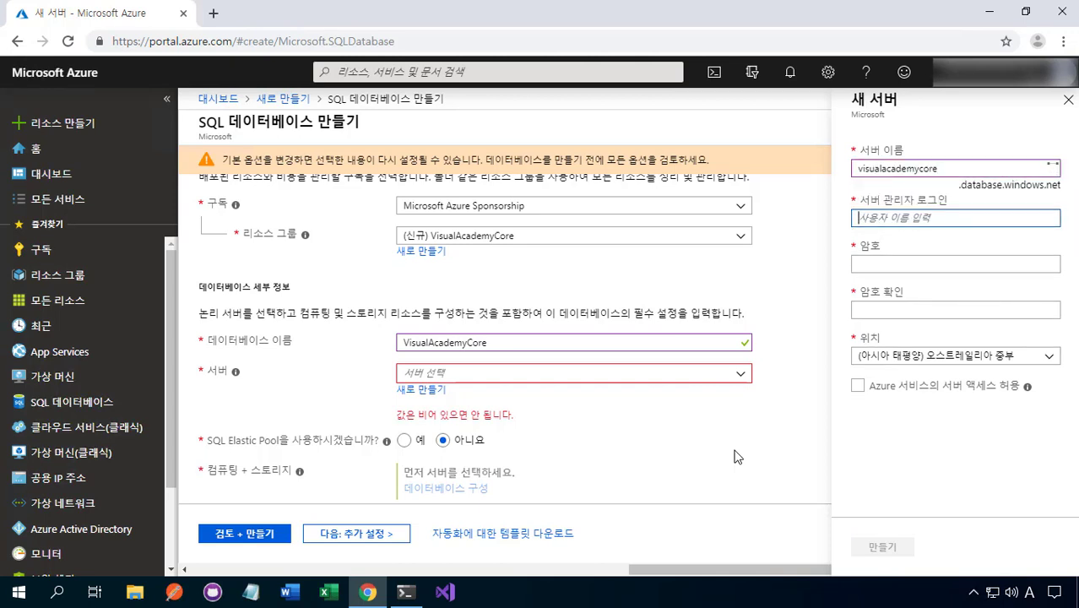
{"action": "type", "text": "V"}
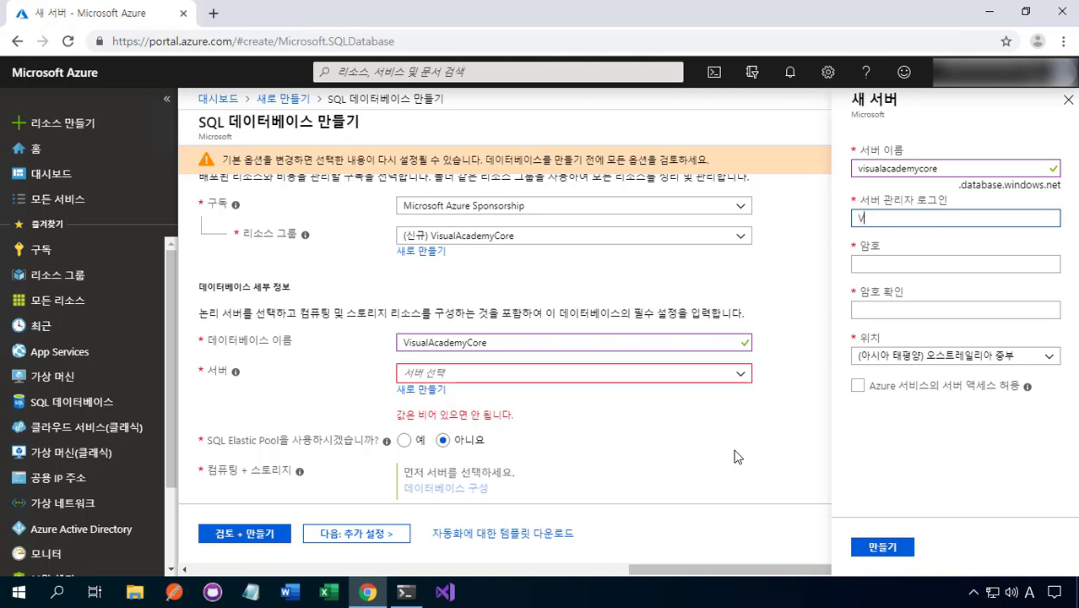
{"action": "type", "text": "isualAcademyCore"}
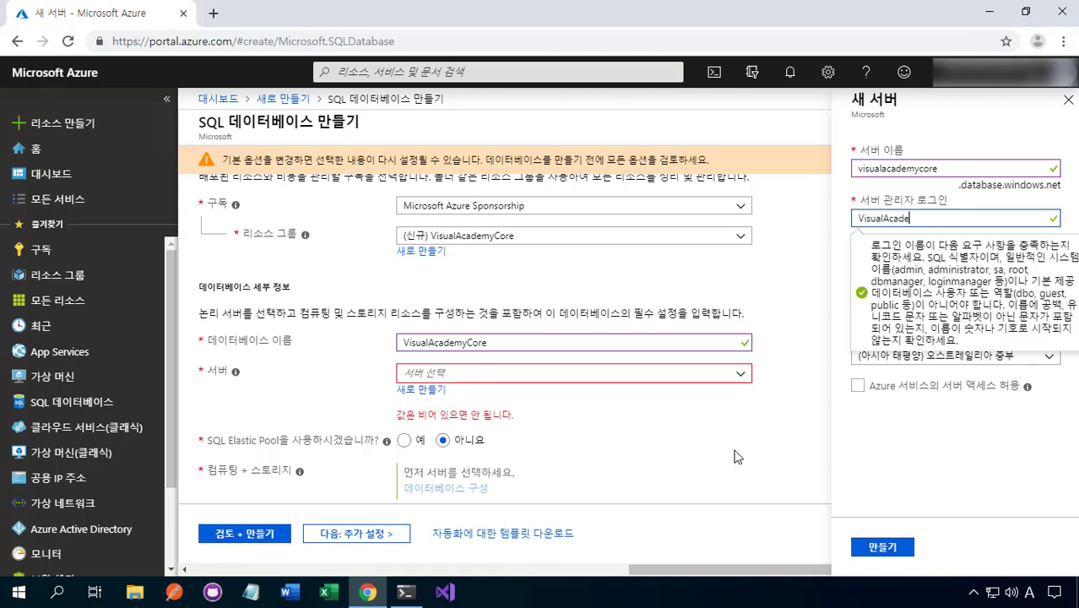
Step: Enter the server administrator password and enter it again in the confirmation field
{"action": "key", "text": "Tab"}
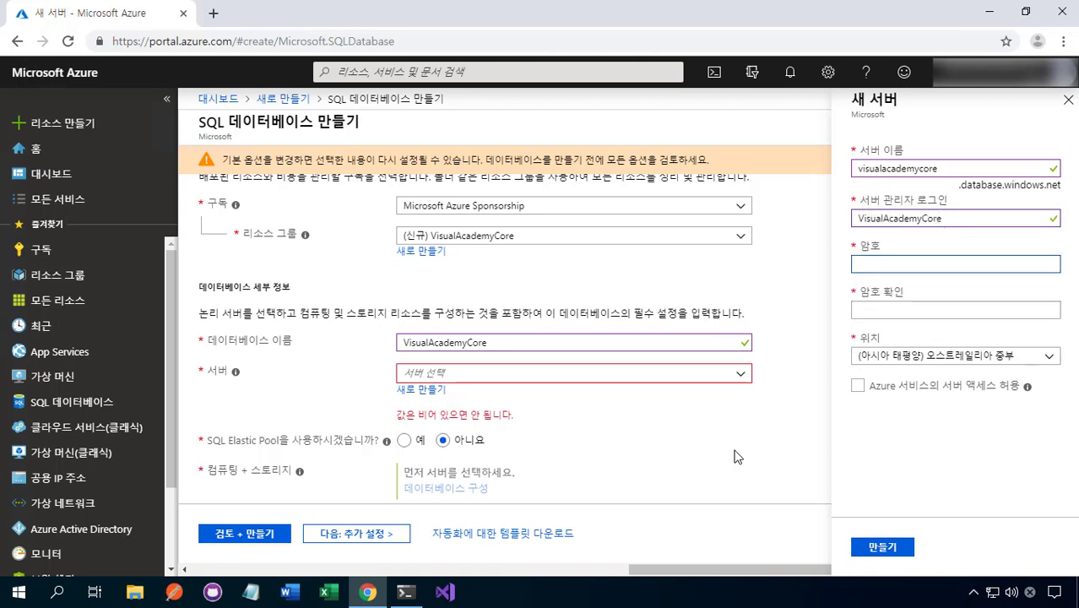
{"action": "type", "text": "********"}
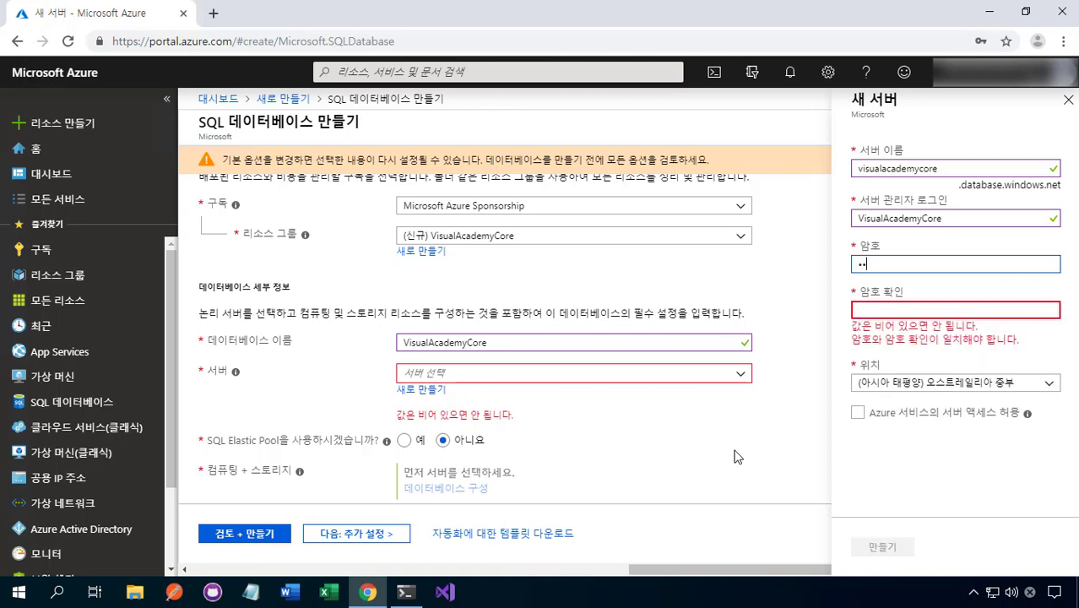
{"action": "type", "text": "*****"}
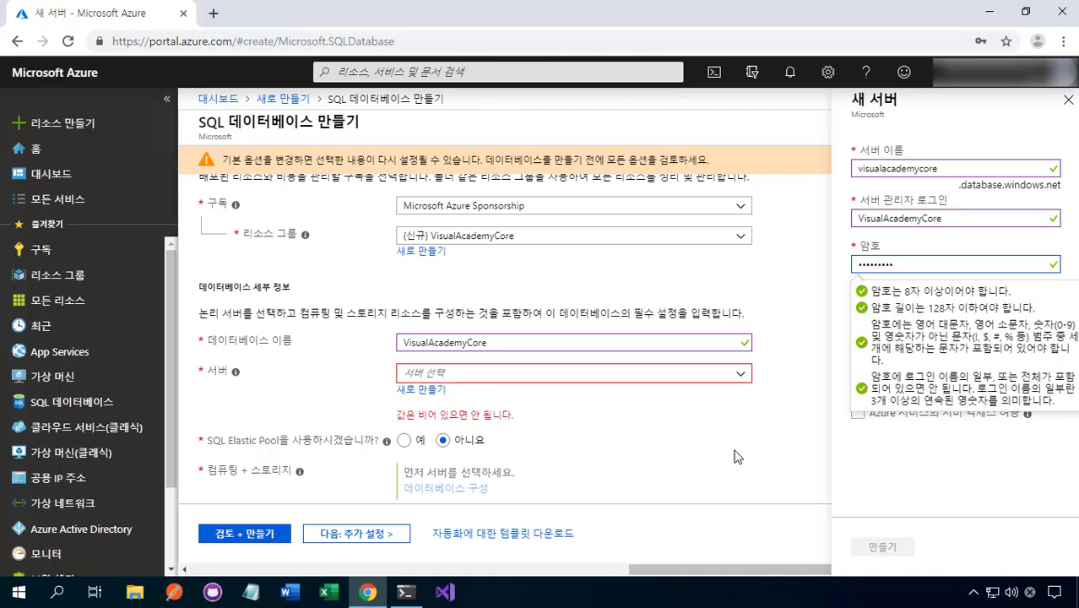
{"action": "type", "text": "*"}
{"action": "key", "text": "Tab"}
{"action": "type", "text": "******"}
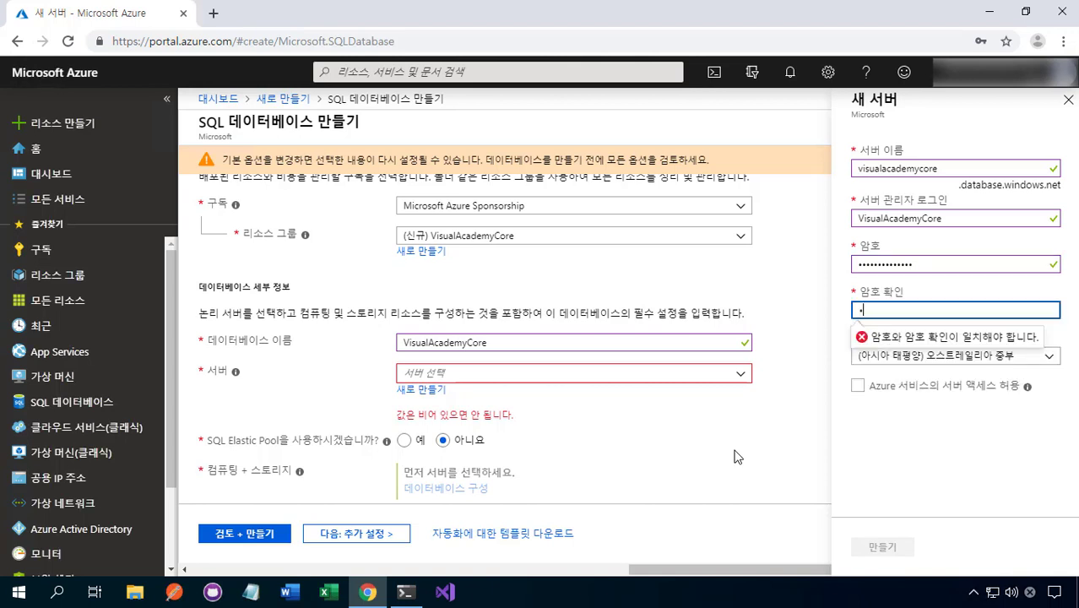
{"action": "key", "text": "BackSpace"}
{"action": "key", "text": "BackSpace"}
{"action": "key", "text": "BackSpace"}
{"action": "key", "text": "BackSpace"}
{"action": "key", "text": "BackSpace"}
{"action": "key", "text": "BackSpace"}
{"action": "type", "text": "****************"}
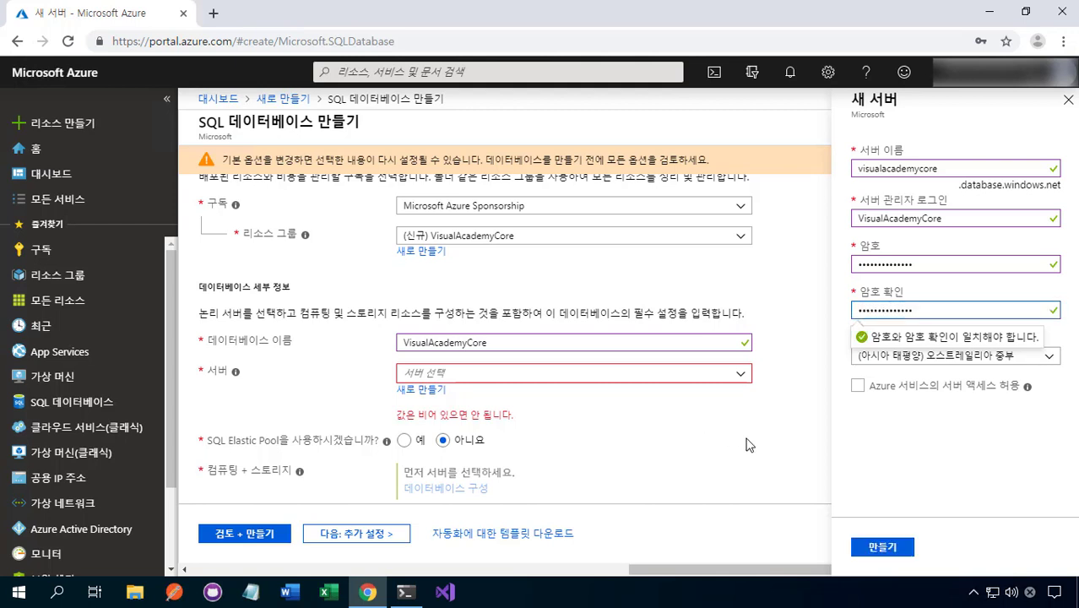
{"action": "left_click", "coordinate": [935, 467]}
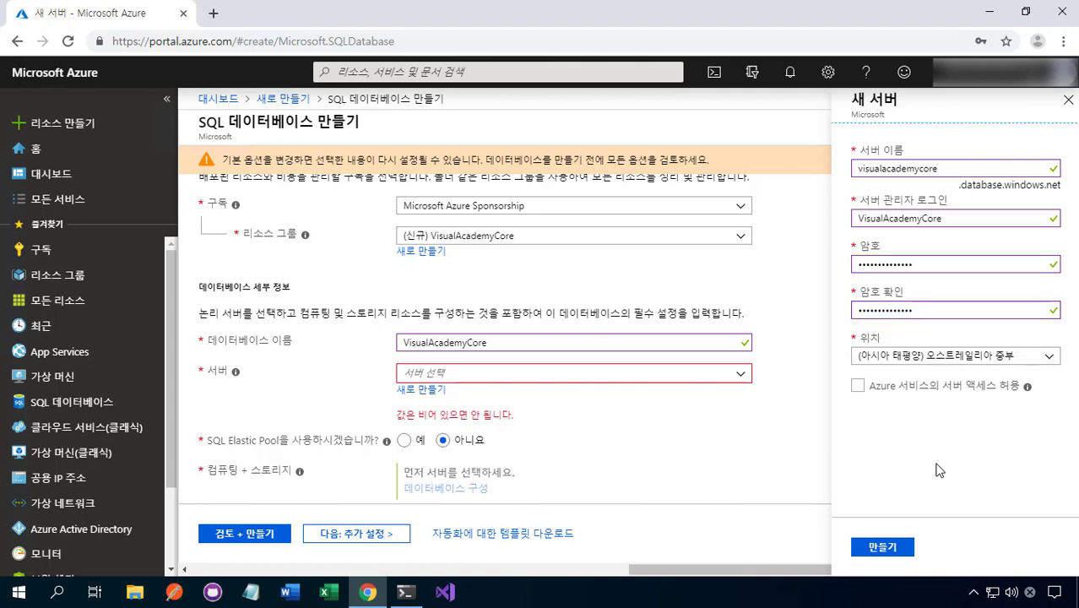
Step: Set the server location to Korea Central (한국 중부), allow Azure services to access the server, and create it
{"action": "left_click", "coordinate": [1047, 358]}
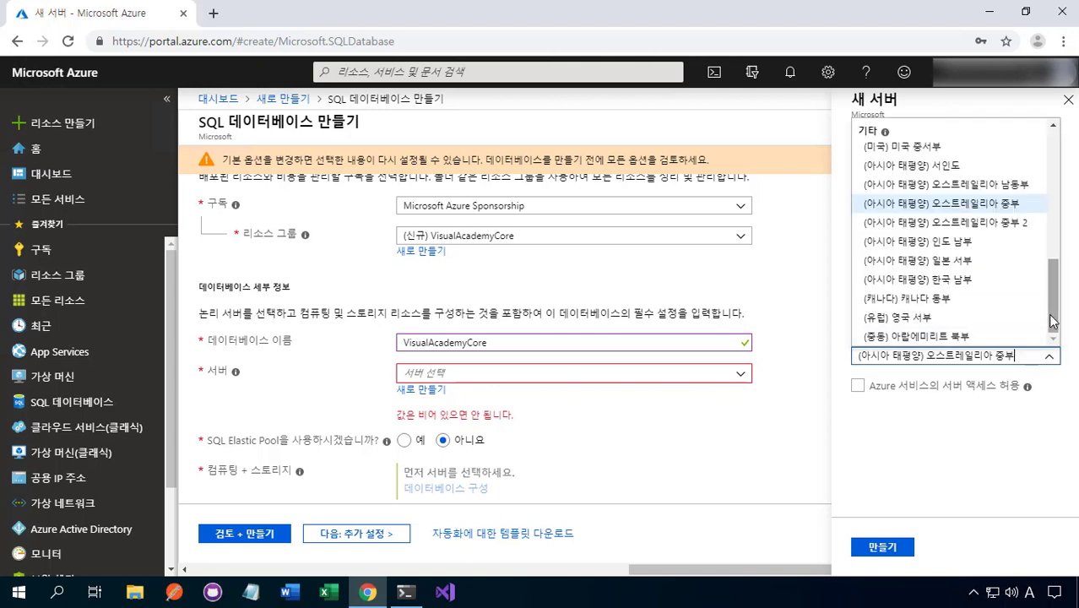
{"action": "left_click_drag", "start_coordinate": [1053, 322], "coordinate": [1051, 206]}
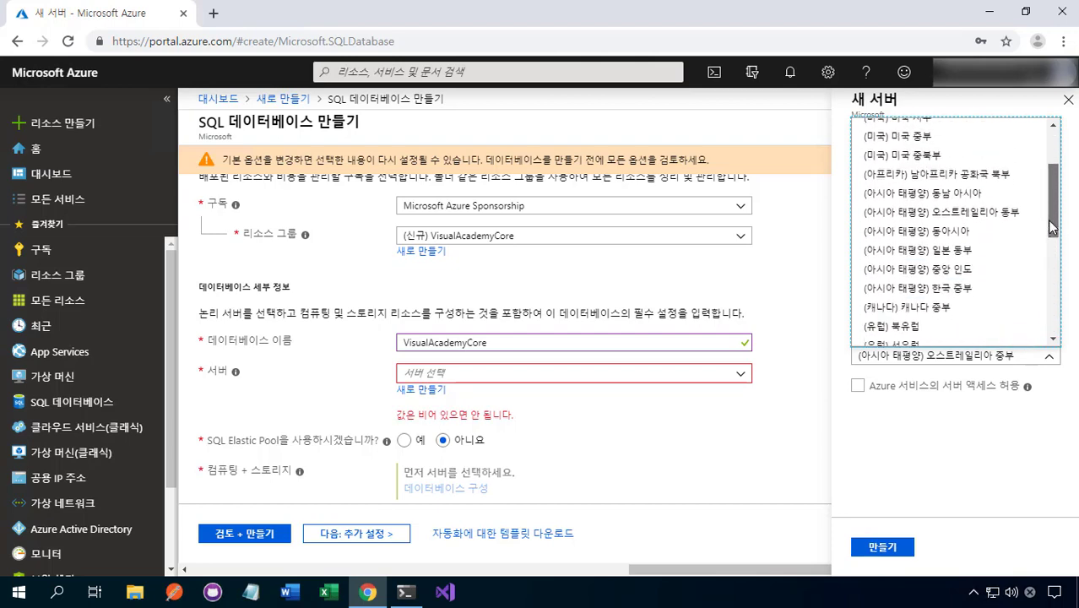
{"action": "left_click", "coordinate": [976, 288]}
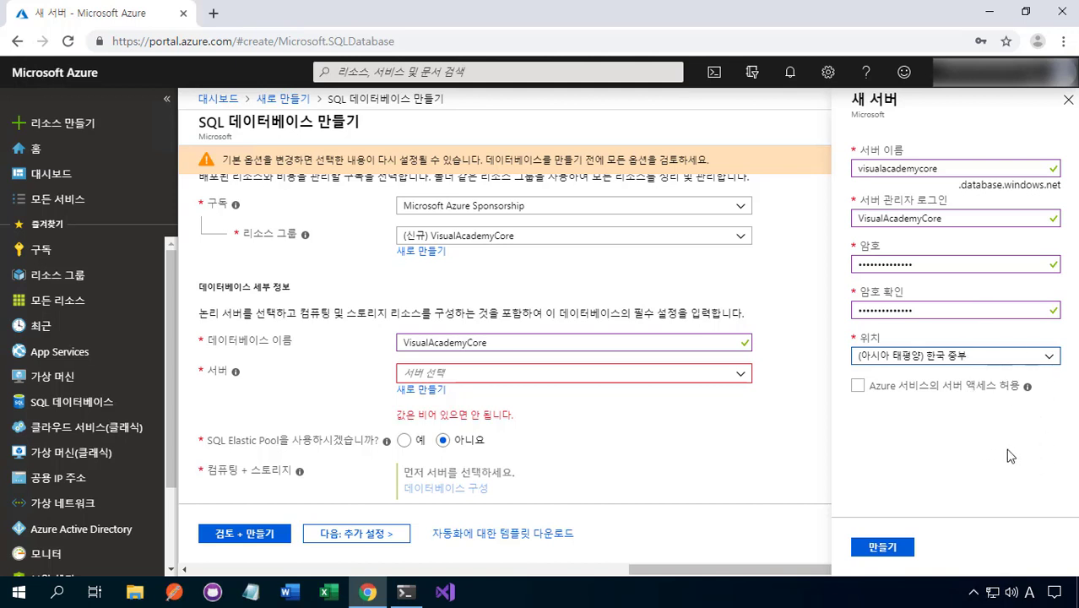
{"action": "left_click", "coordinate": [860, 389]}
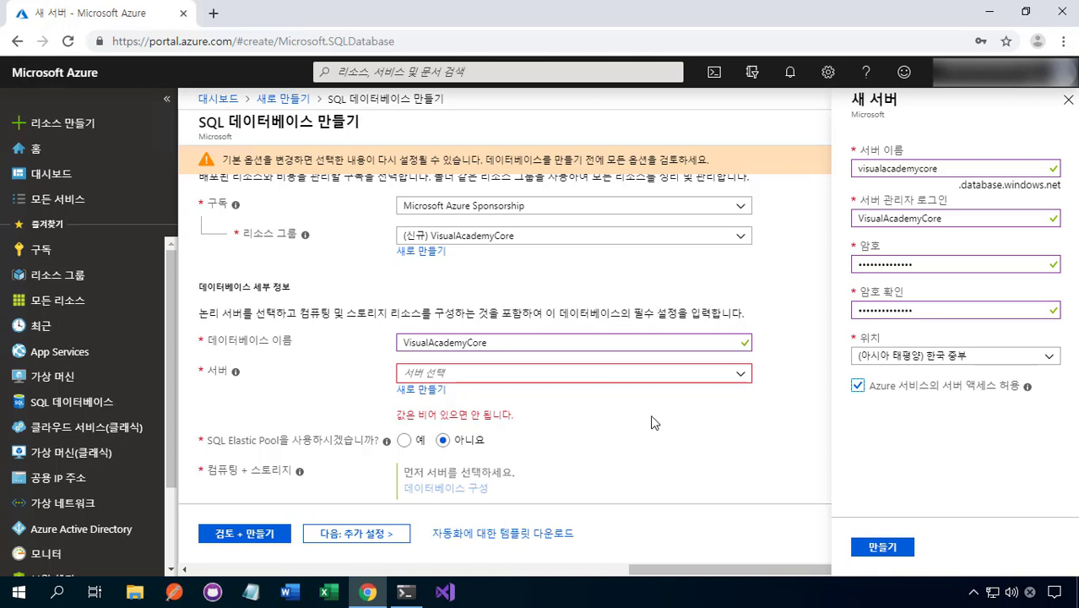
{"action": "left_click", "coordinate": [911, 550]}
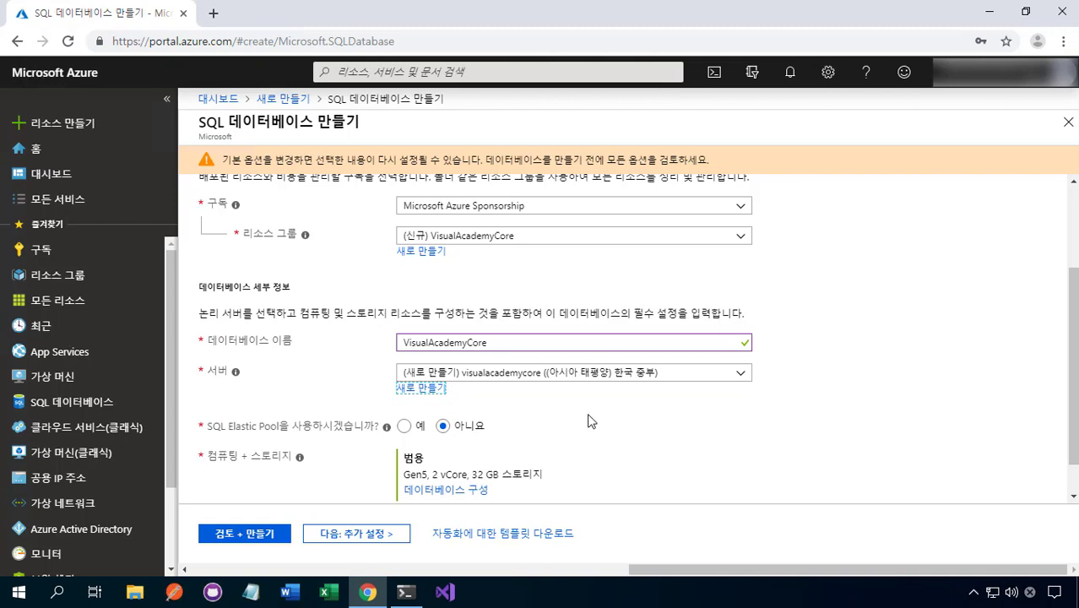
Step: Keep SQL Elastic Pool set to No (아니요) and dismiss the browser's offer to save the password
{"action": "left_click", "coordinate": [443, 428]}
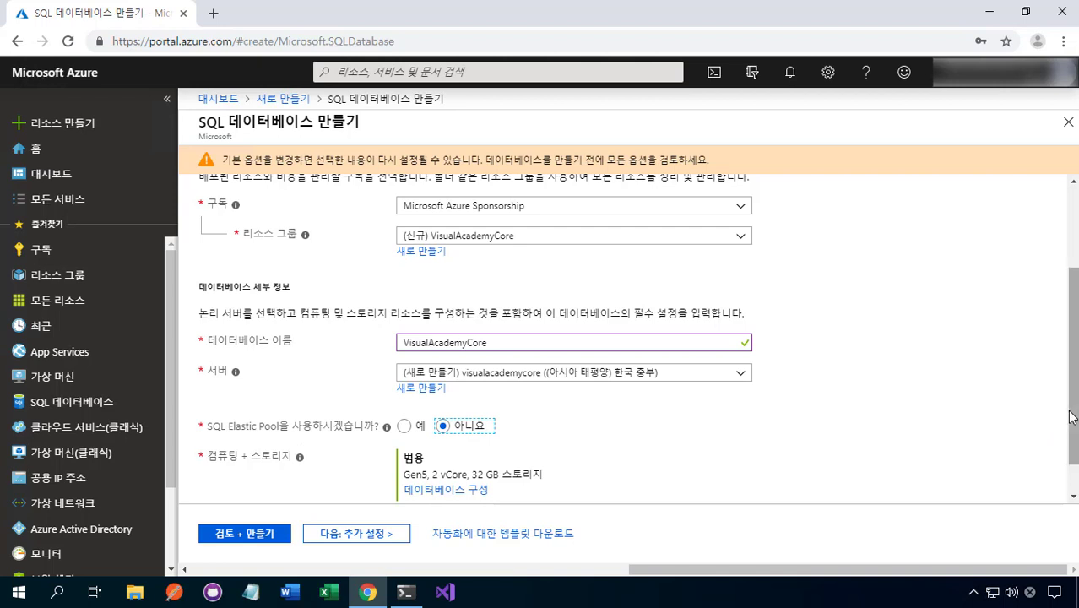
{"action": "left_click_drag", "start_coordinate": [1071, 447], "coordinate": [1069, 472]}
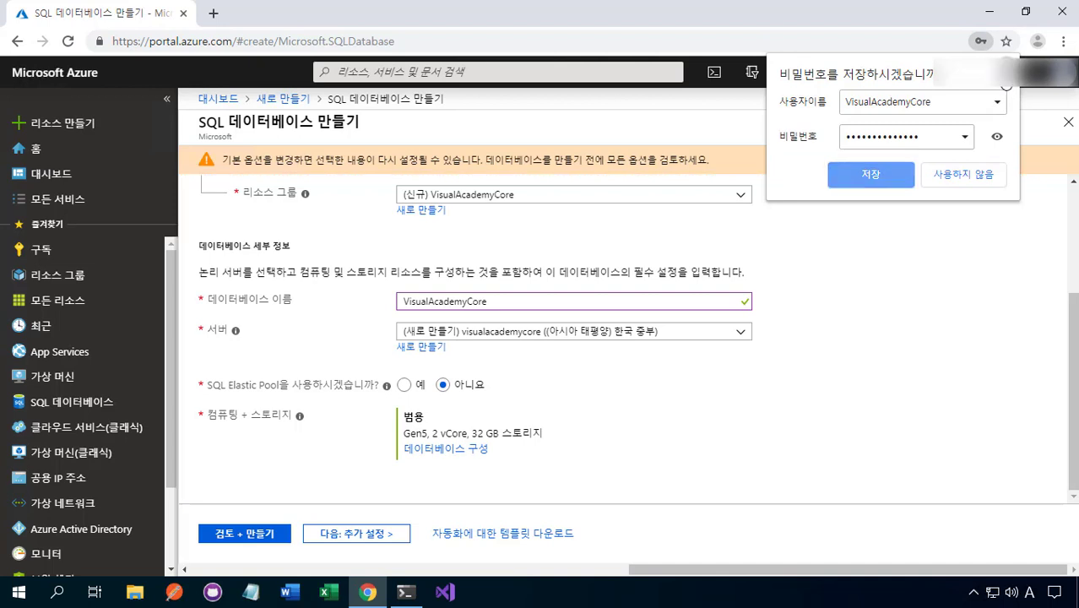
{"action": "left_click", "coordinate": [1006, 76]}
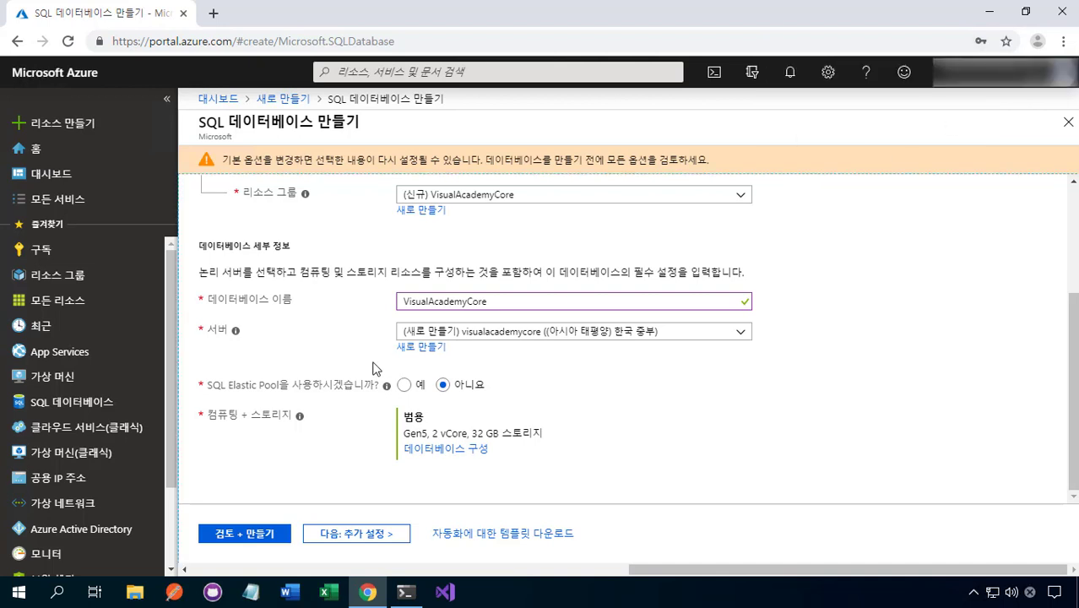
Step: Open the database's compute and storage configuration and examine the General Purpose vCore options and their cost summary
{"action": "left_click", "coordinate": [469, 457]}
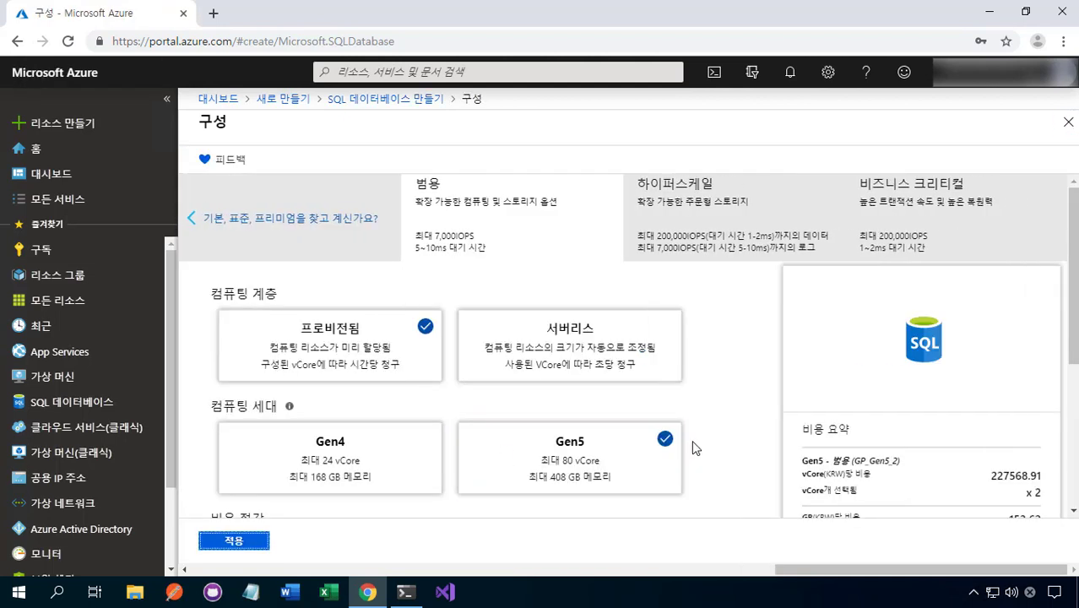
{"action": "scroll", "coordinate": [707, 444], "scroll_direction": "down", "scroll_amount": 2}
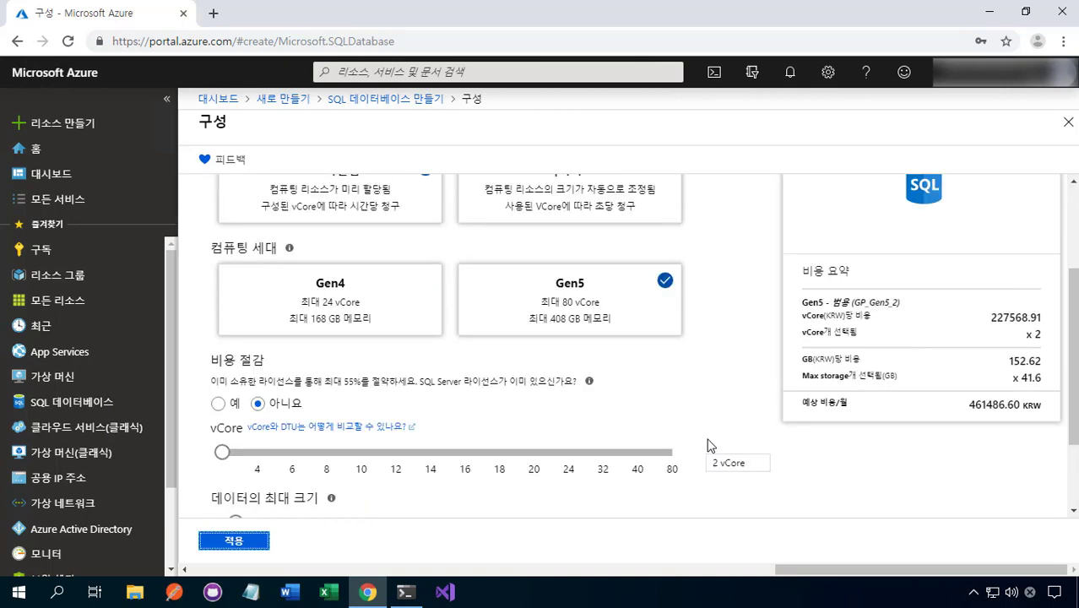
{"action": "scroll", "coordinate": [708, 445], "scroll_direction": "down", "scroll_amount": 2}
{"action": "scroll", "coordinate": [708, 445], "scroll_direction": "up", "scroll_amount": 4}
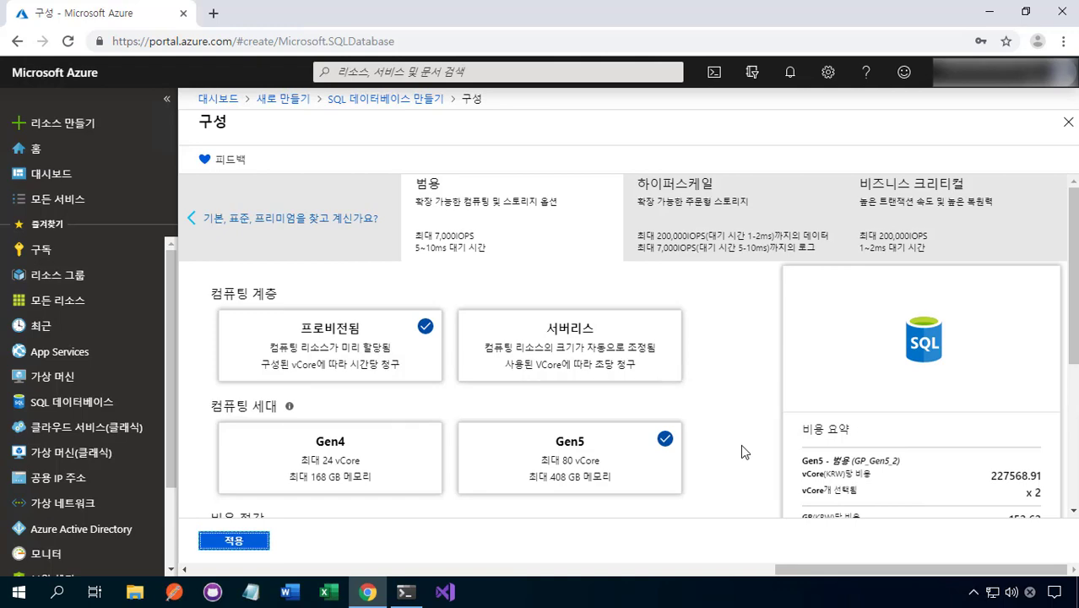
{"action": "scroll", "coordinate": [740, 445], "scroll_direction": "down", "scroll_amount": 2}
{"action": "scroll", "coordinate": [742, 444], "scroll_direction": "up", "scroll_amount": 2}
{"action": "scroll", "coordinate": [785, 433], "scroll_direction": "down", "scroll_amount": 2}
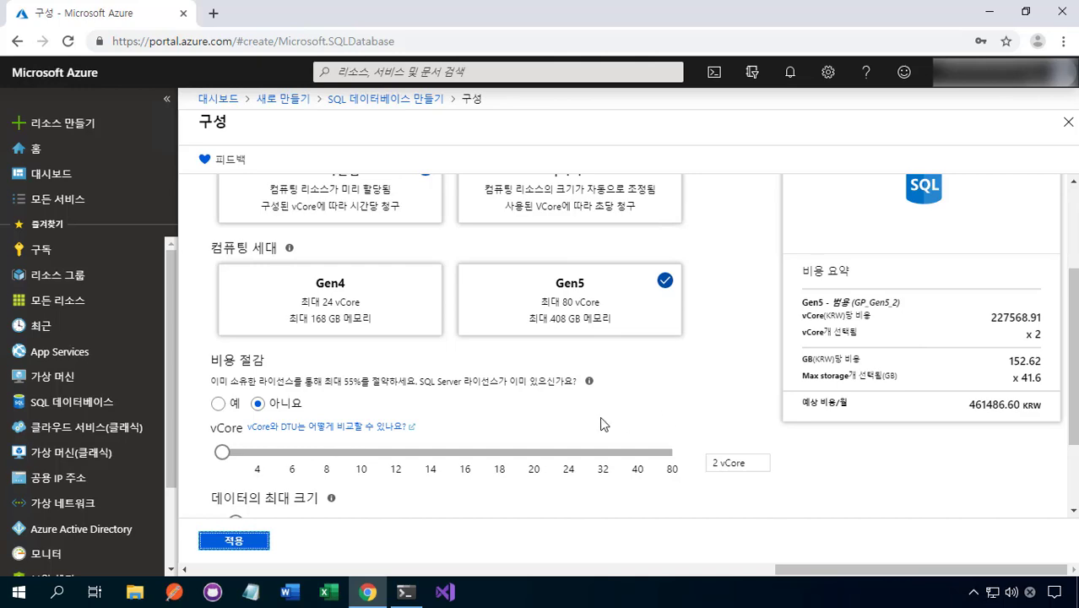
{"action": "scroll", "coordinate": [604, 424], "scroll_direction": "down", "scroll_amount": 2}
{"action": "scroll", "coordinate": [604, 424], "scroll_direction": "up", "scroll_amount": 5}
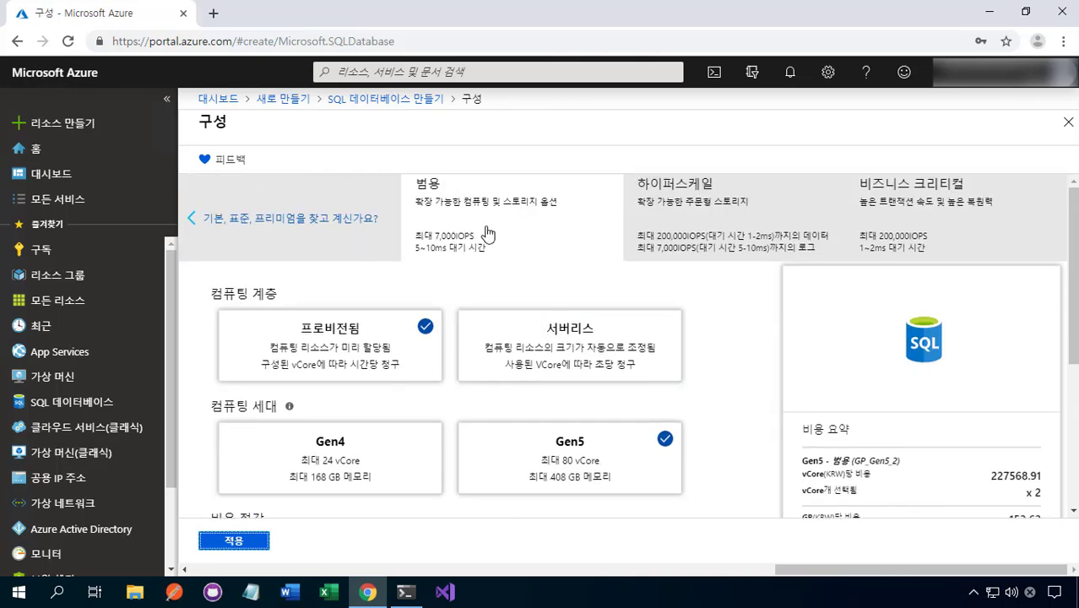
Step: Switch from the vCore options to the DTU-based Basic (기본) tier and examine its estimated monthly cost
{"action": "left_click", "coordinate": [292, 224]}
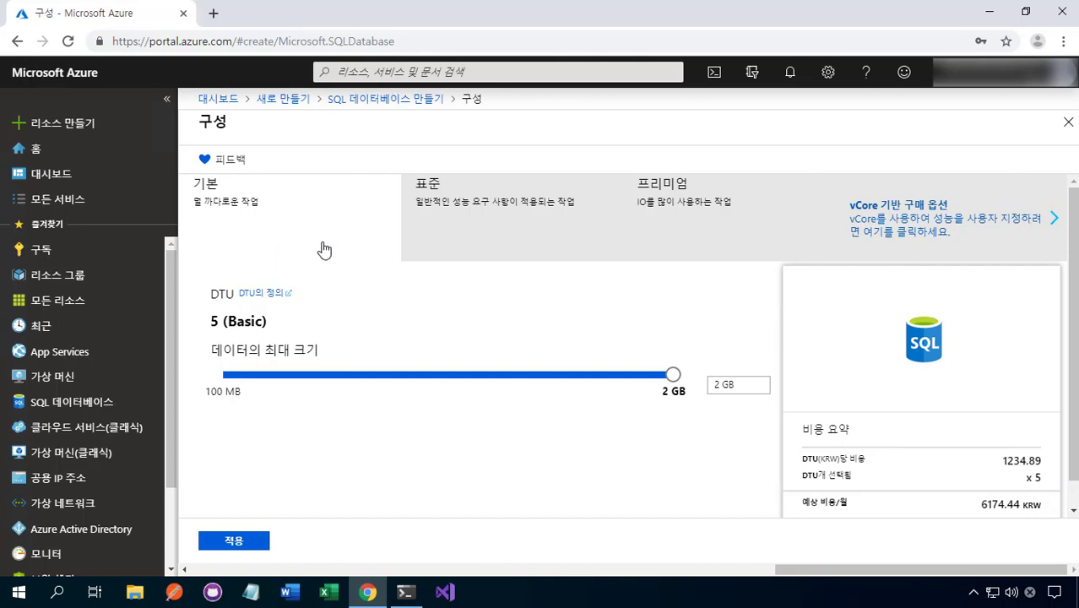
{"action": "left_click", "coordinate": [323, 249]}
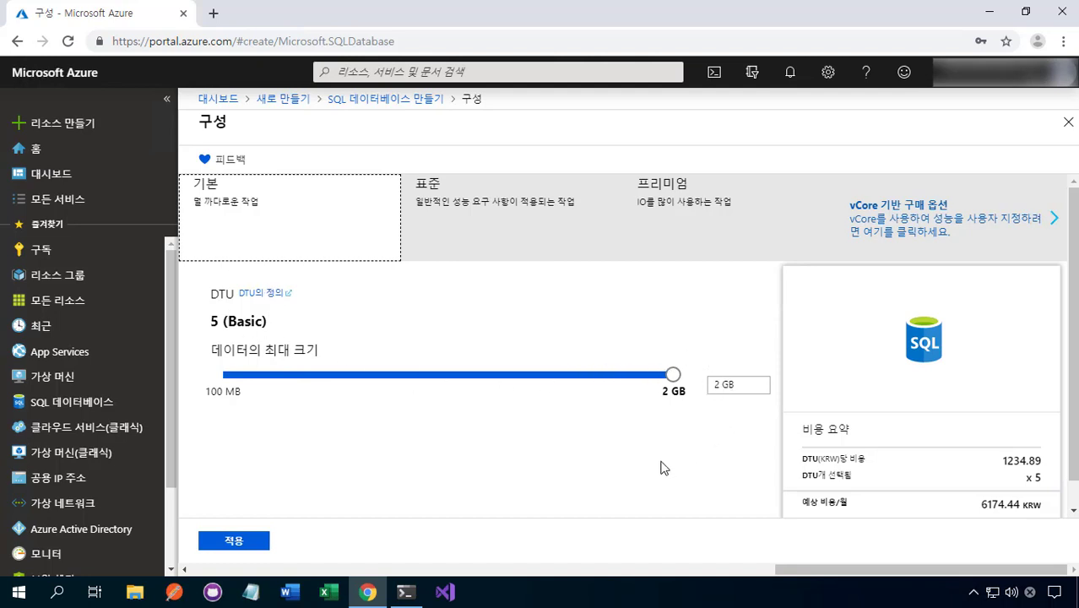
{"action": "scroll", "coordinate": [662, 466], "scroll_direction": "down", "scroll_amount": 1}
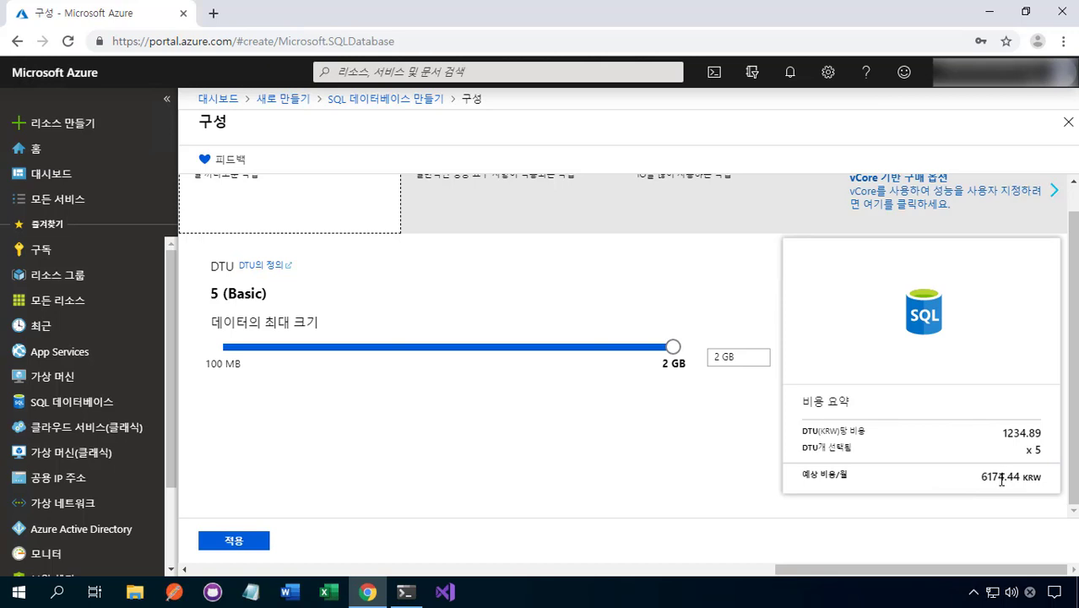
{"action": "scroll", "coordinate": [1069, 401], "scroll_direction": "up", "scroll_amount": 1}
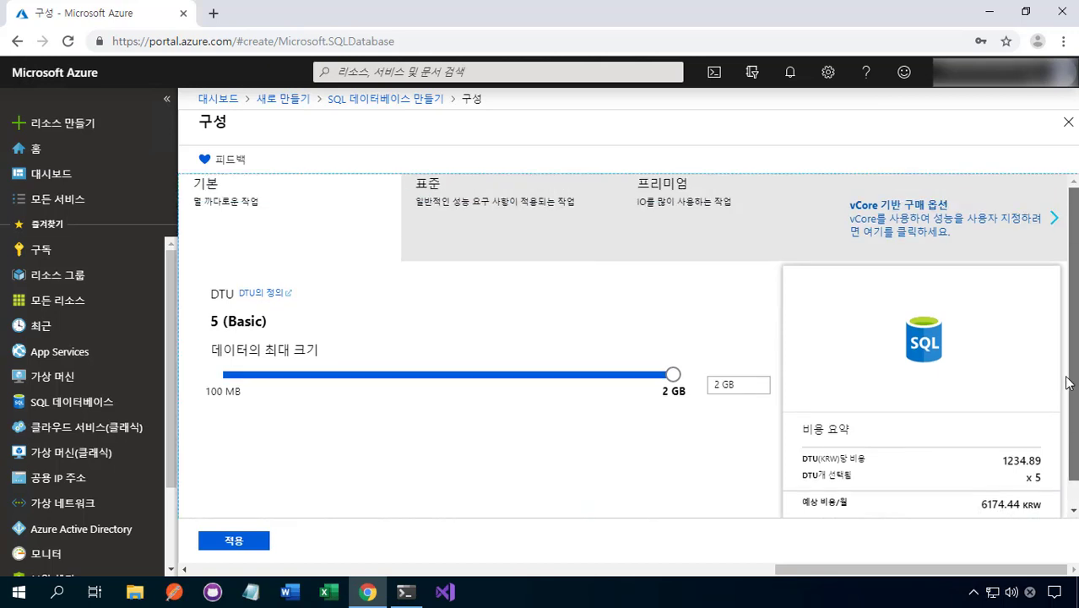
{"action": "scroll", "coordinate": [1060, 437], "scroll_direction": "down", "scroll_amount": 1}
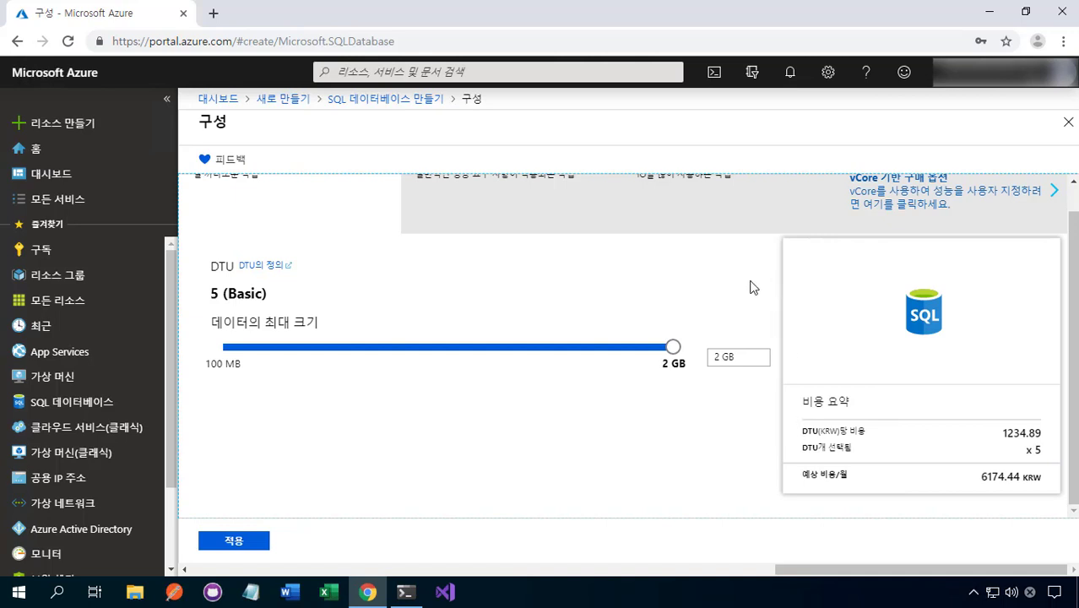
{"action": "scroll", "coordinate": [802, 429], "scroll_direction": "up", "scroll_amount": 1}
{"action": "scroll", "coordinate": [807, 428], "scroll_direction": "down", "scroll_amount": 1}
{"action": "scroll", "coordinate": [709, 418], "scroll_direction": "up", "scroll_amount": 1}
{"action": "scroll", "coordinate": [604, 404], "scroll_direction": "down", "scroll_amount": 1}
{"action": "scroll", "coordinate": [396, 329], "scroll_direction": "up", "scroll_amount": 1}
Step: Keep the Basic (기본) tier with a 2 GB maximum data size and apply the compute and storage configuration
{"action": "left_click", "coordinate": [338, 249]}
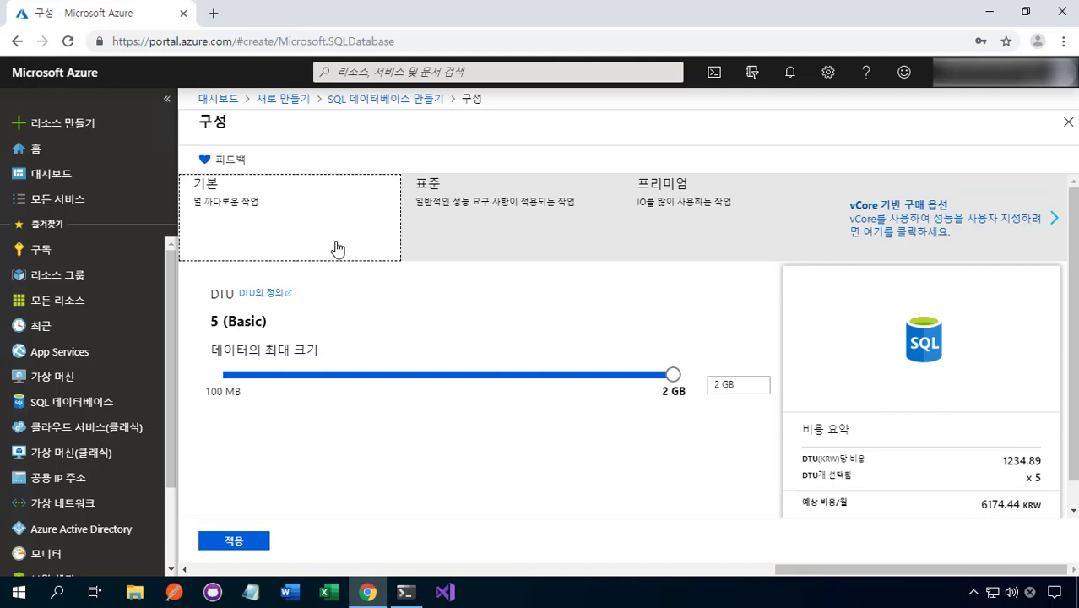
{"action": "scroll", "coordinate": [447, 380], "scroll_direction": "down", "scroll_amount": 1}
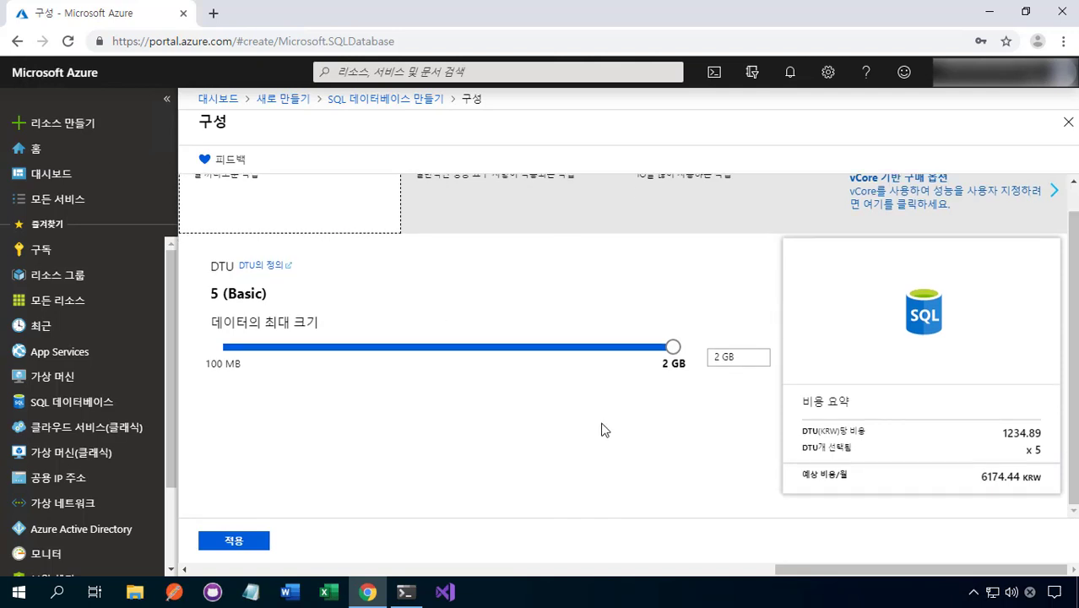
{"action": "scroll", "coordinate": [604, 430], "scroll_direction": "up", "scroll_amount": 1}
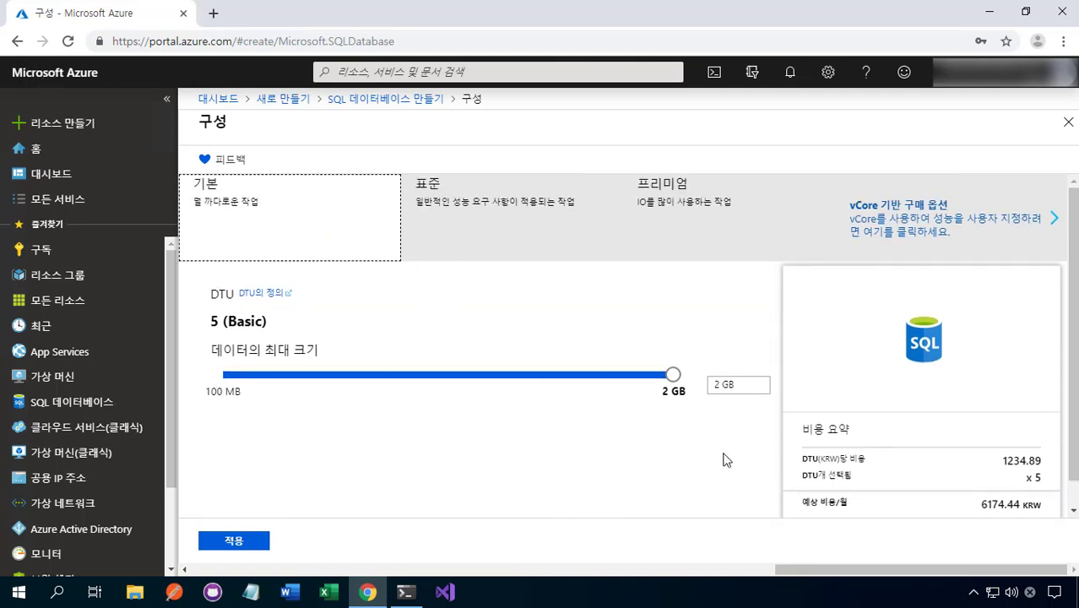
{"action": "scroll", "coordinate": [1005, 443], "scroll_direction": "down", "scroll_amount": 1}
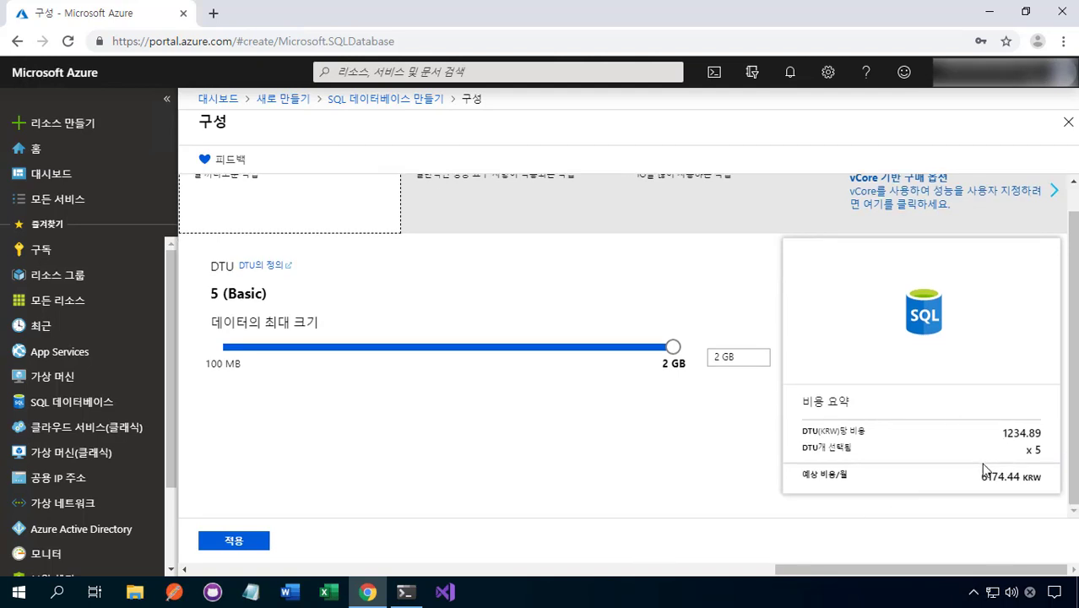
{"action": "scroll", "coordinate": [954, 498], "scroll_direction": "up", "scroll_amount": 1}
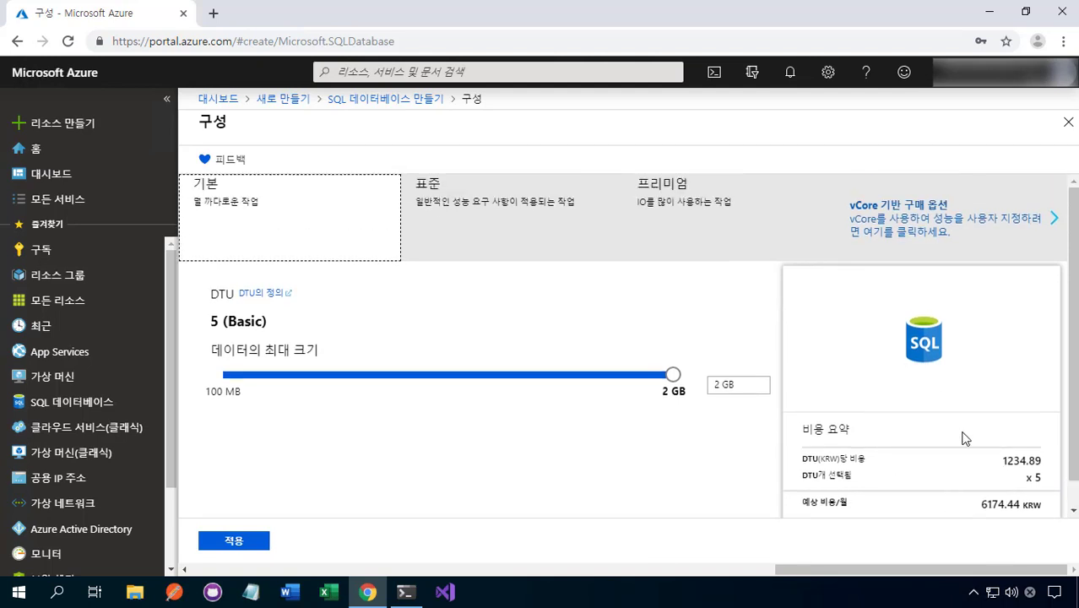
{"action": "scroll", "coordinate": [946, 461], "scroll_direction": "down", "scroll_amount": 1}
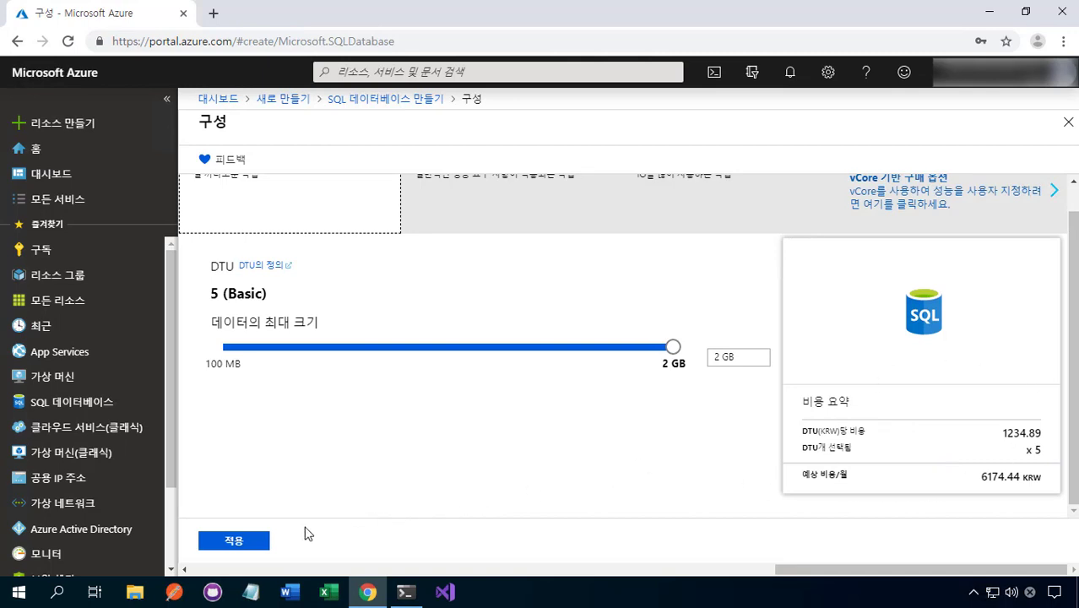
{"action": "left_click", "coordinate": [263, 549]}
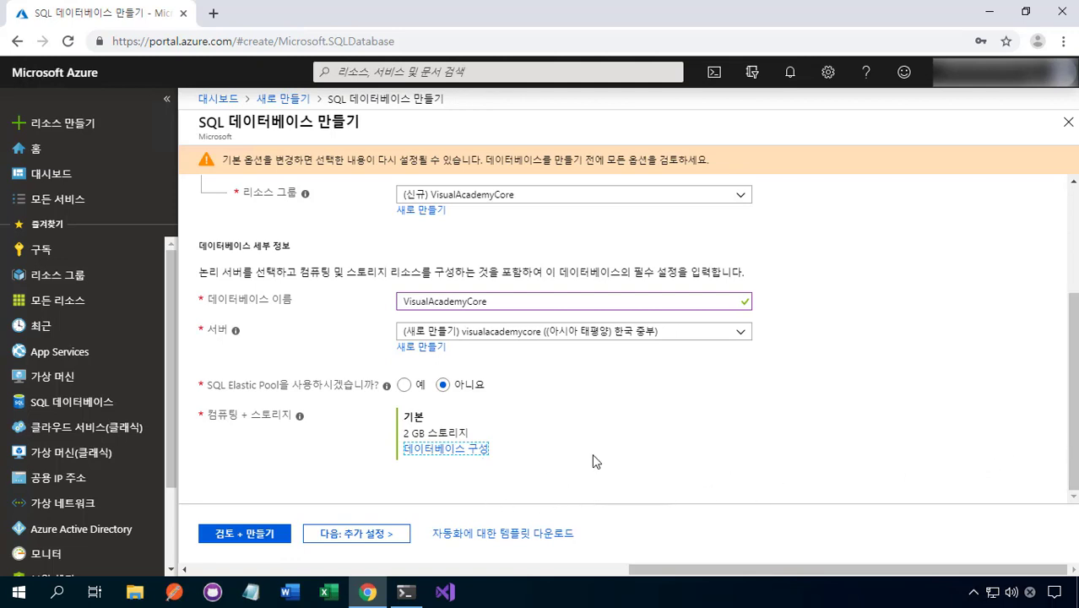
Step: Proceed to the review stage of the database creation and check the cost, terms and configured settings
{"action": "scroll", "coordinate": [593, 460], "scroll_direction": "up", "scroll_amount": 2}
{"action": "scroll", "coordinate": [592, 460], "scroll_direction": "down", "scroll_amount": 2}
{"action": "left_click", "coordinate": [286, 533]}
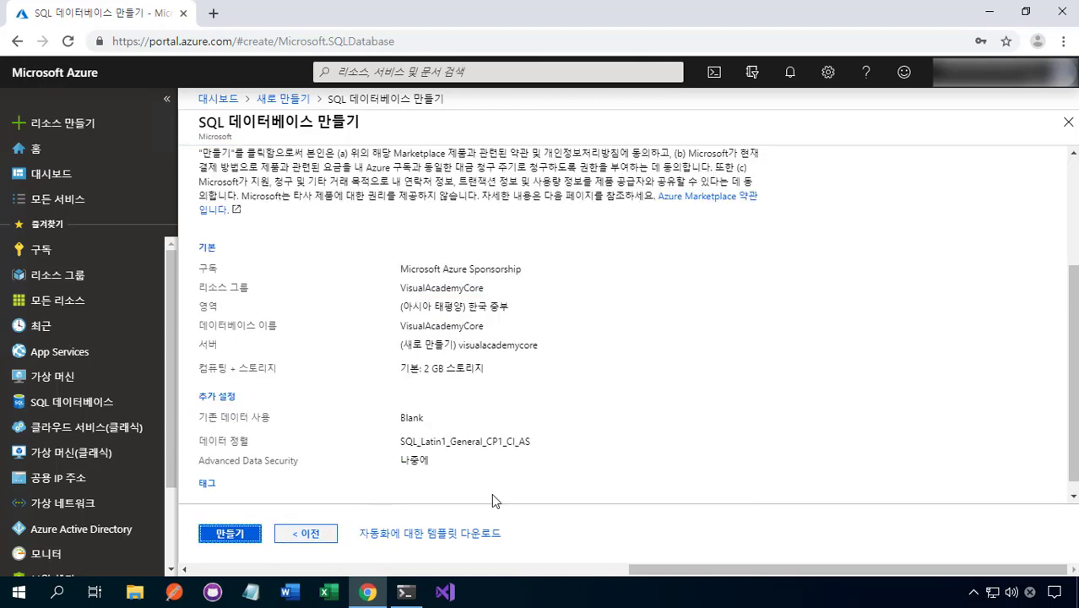
{"action": "scroll", "coordinate": [816, 449], "scroll_direction": "up", "scroll_amount": 2}
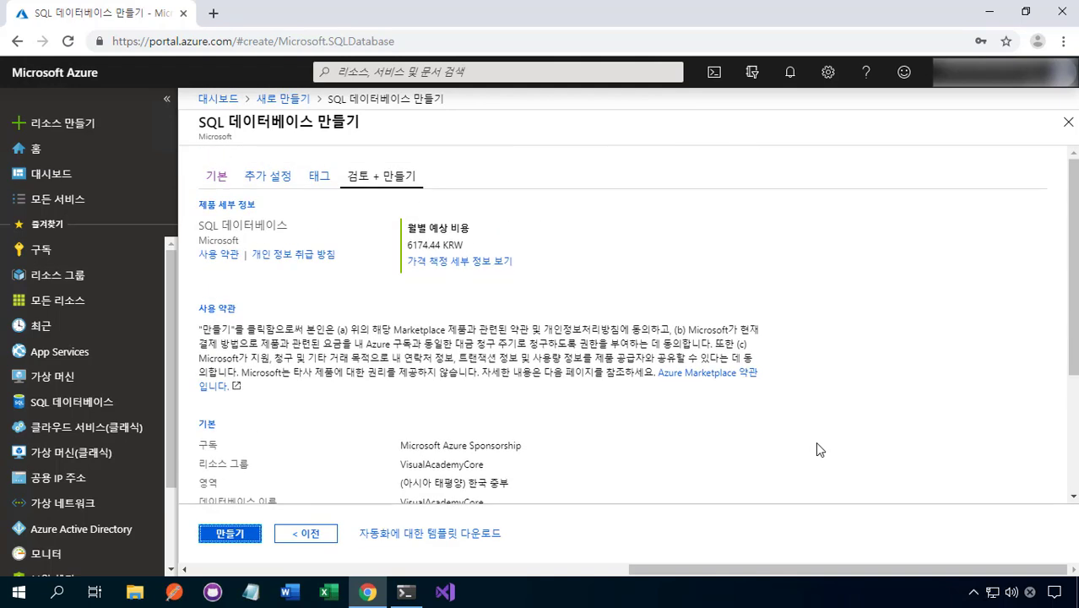
{"action": "scroll", "coordinate": [817, 442], "scroll_direction": "down", "scroll_amount": 3}
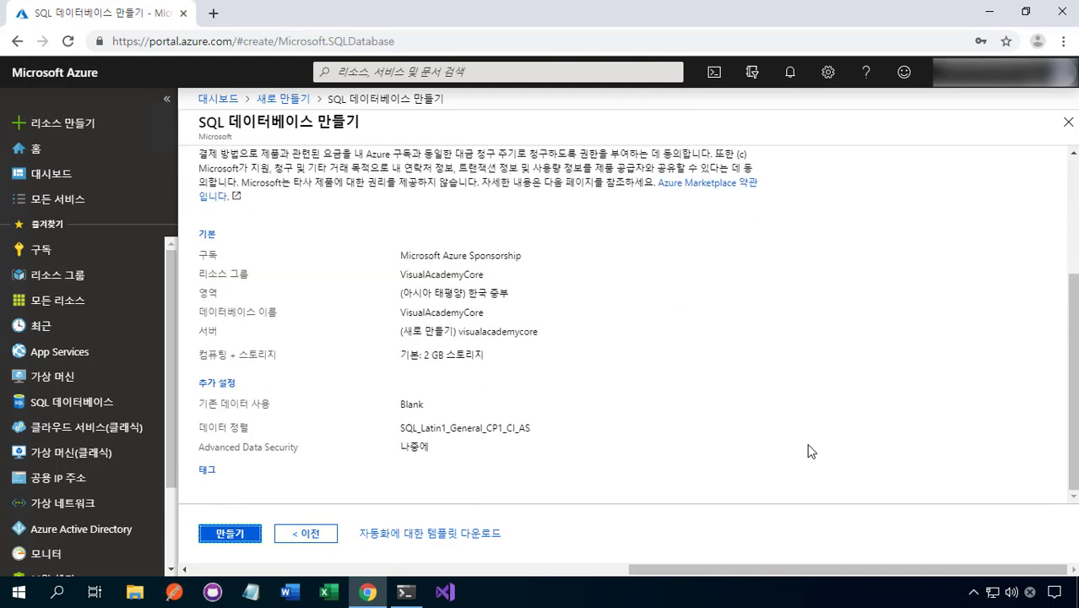
{"action": "scroll", "coordinate": [798, 459], "scroll_direction": "up", "scroll_amount": 3}
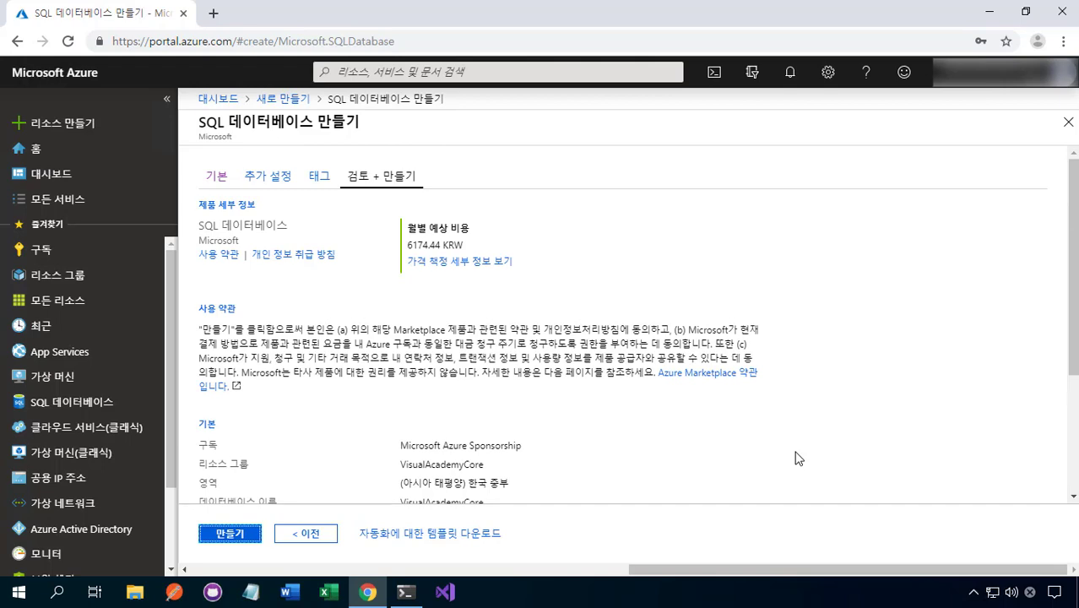
Step: Look through the additional settings for data source, collation and Advanced Data Security, and view the tag options
{"action": "left_click", "coordinate": [281, 188]}
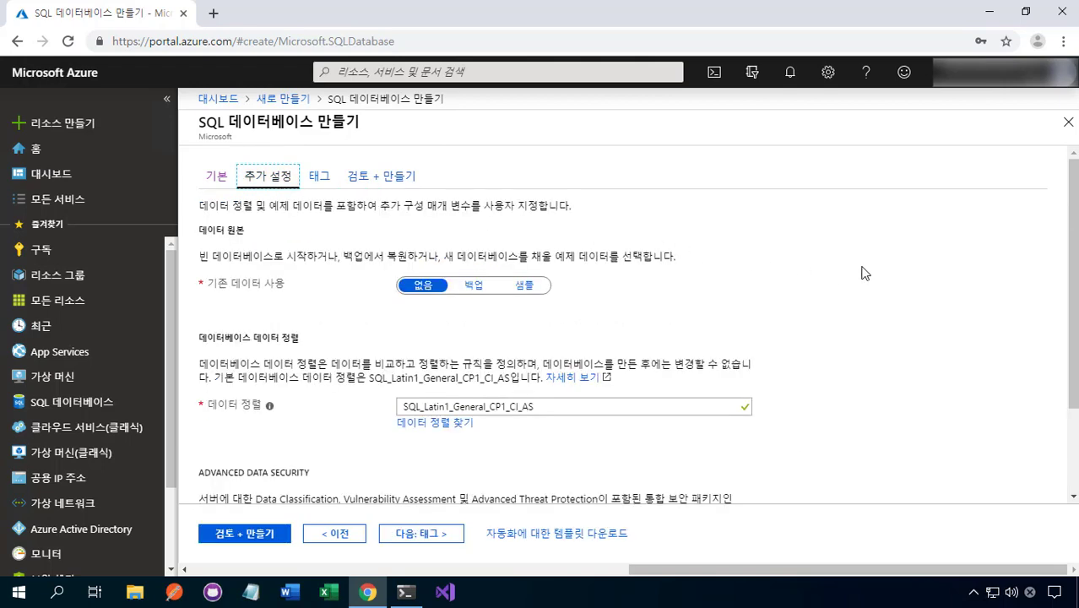
{"action": "scroll", "coordinate": [864, 273], "scroll_direction": "down", "scroll_amount": 1}
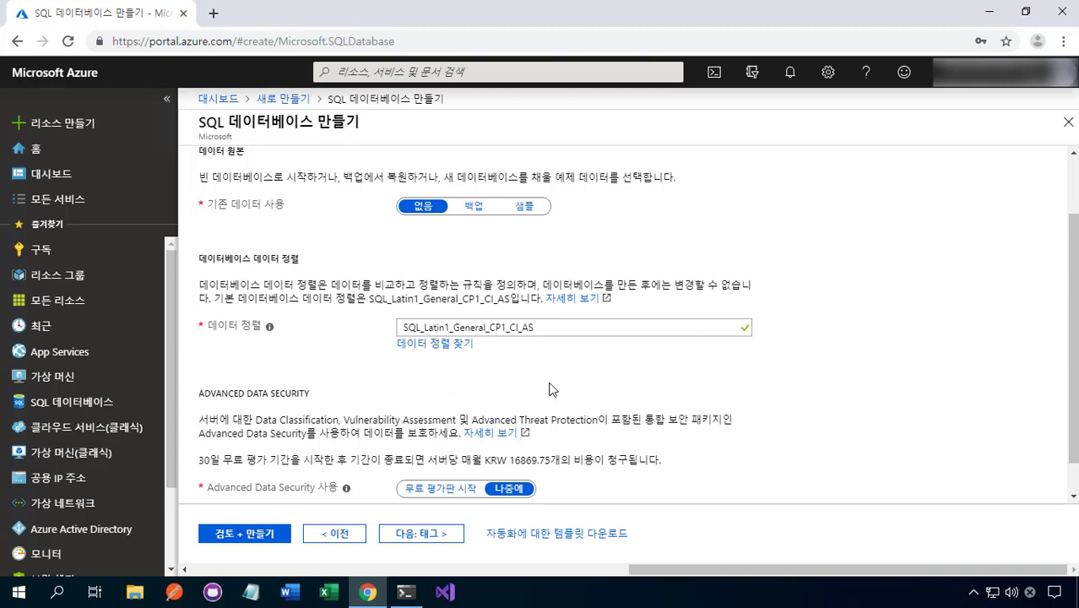
{"action": "scroll", "coordinate": [785, 384], "scroll_direction": "down", "scroll_amount": 1}
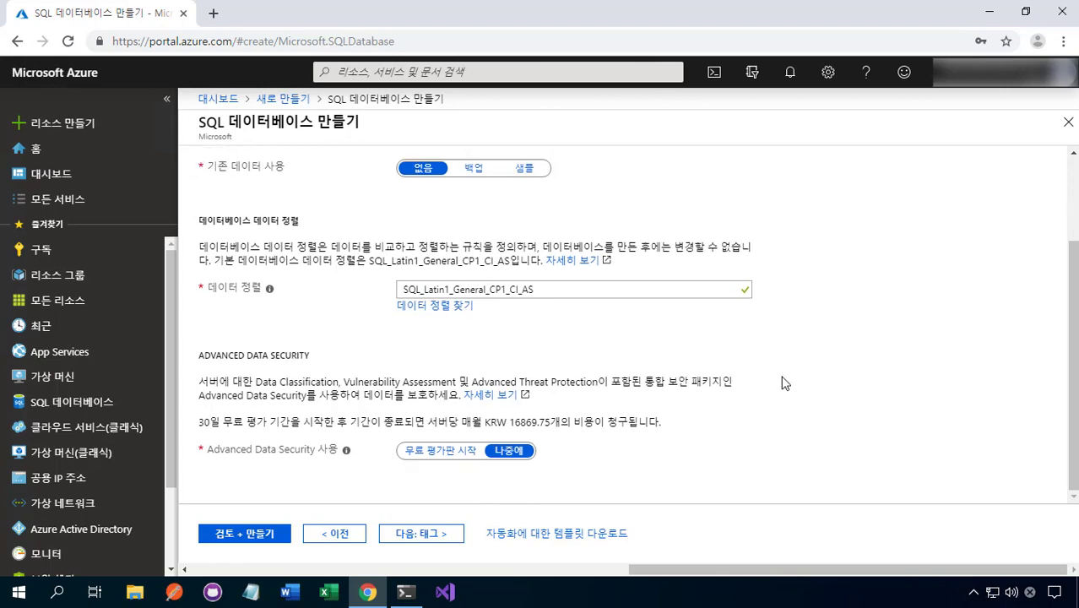
{"action": "scroll", "coordinate": [426, 355], "scroll_direction": "up", "scroll_amount": 3}
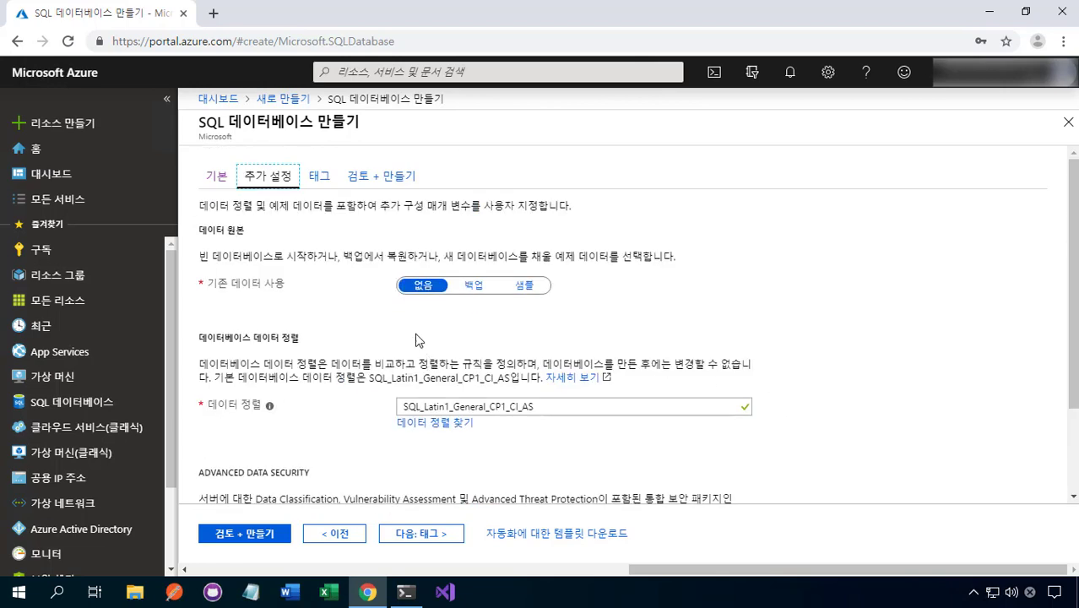
{"action": "left_click", "coordinate": [319, 177]}
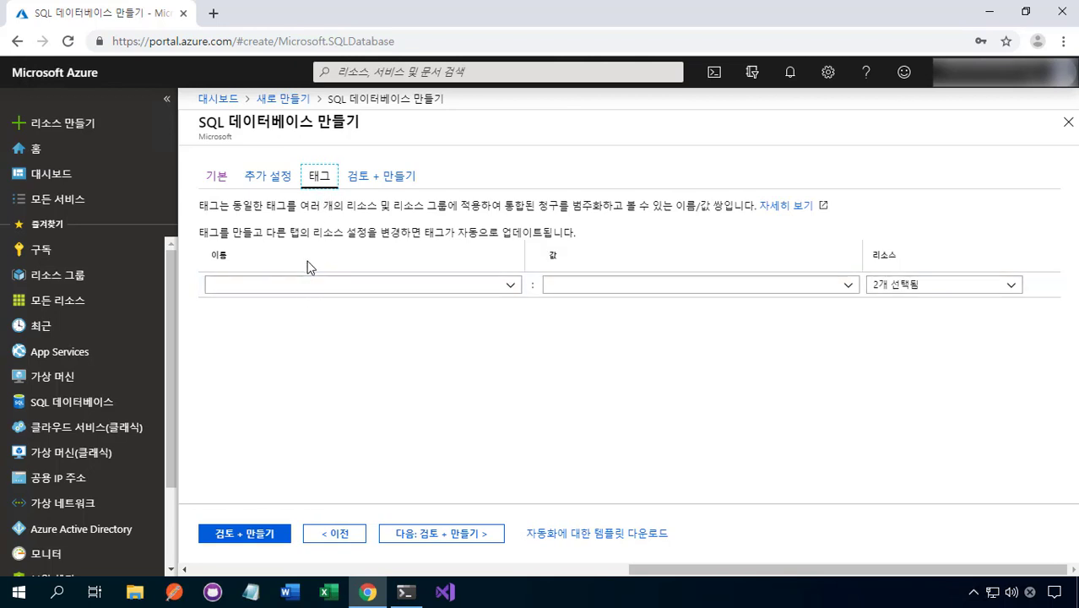
Step: Return to the review summary, check the settings once more, and create the VisualAcademyCore SQL database
{"action": "left_click", "coordinate": [396, 182]}
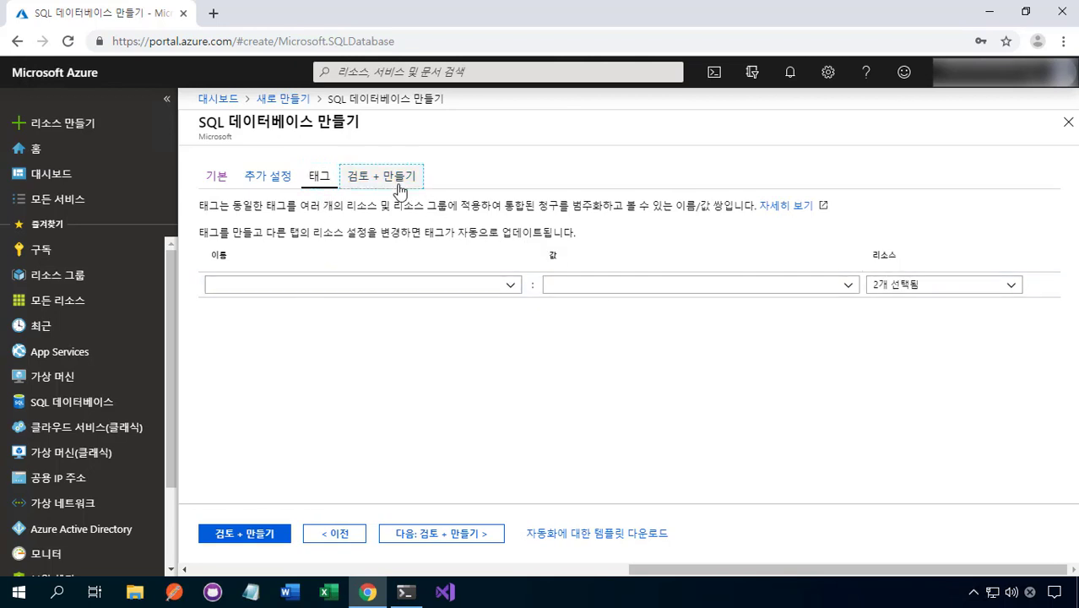
{"action": "scroll", "coordinate": [595, 282], "scroll_direction": "down", "scroll_amount": 2}
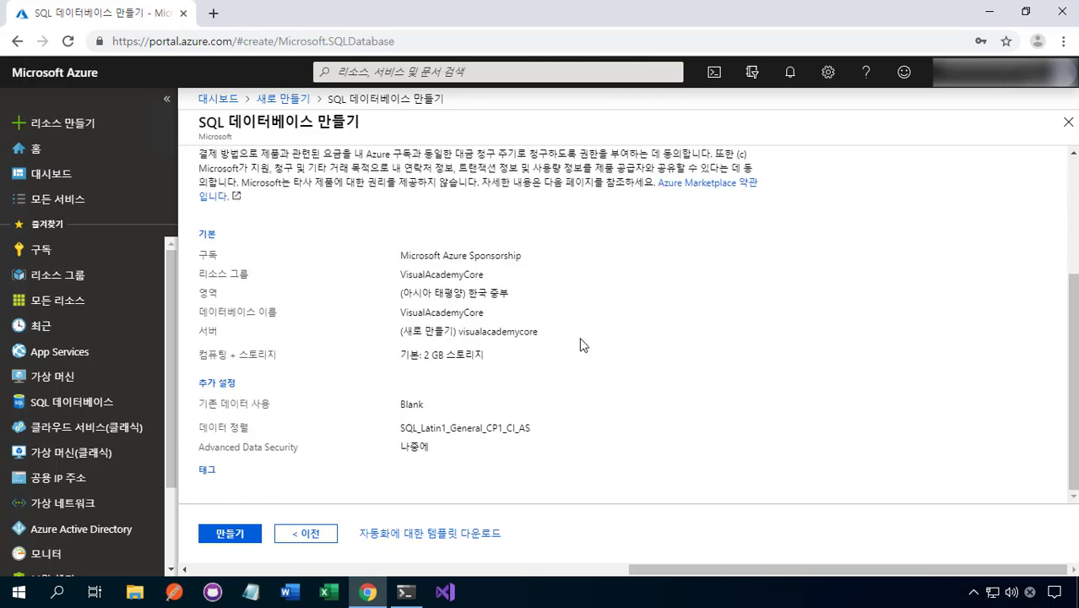
{"action": "scroll", "coordinate": [574, 385], "scroll_direction": "up", "scroll_amount": 2}
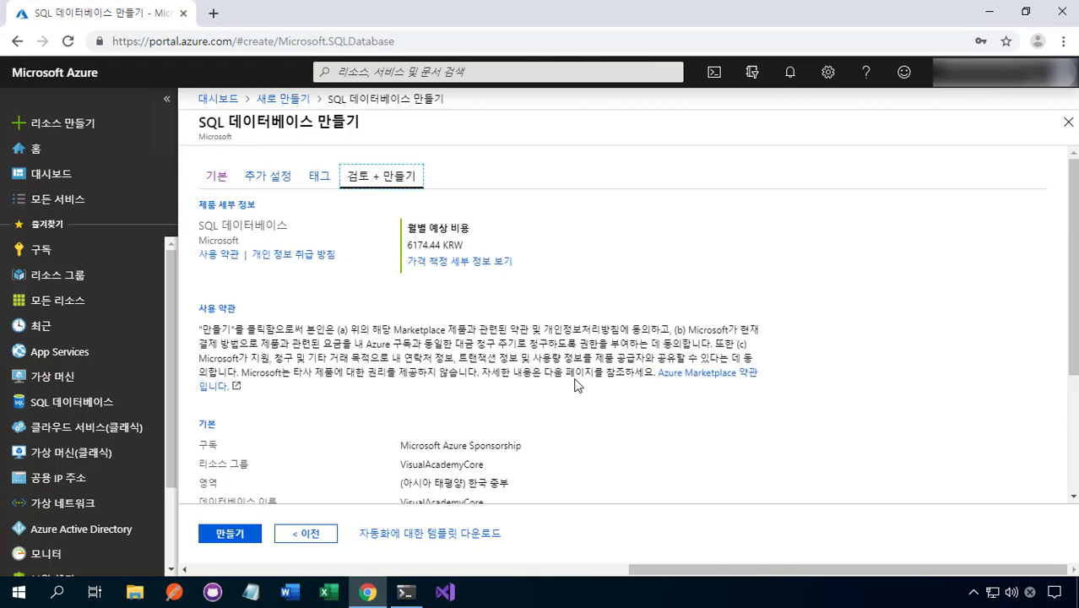
{"action": "scroll", "coordinate": [574, 386], "scroll_direction": "down", "scroll_amount": 2}
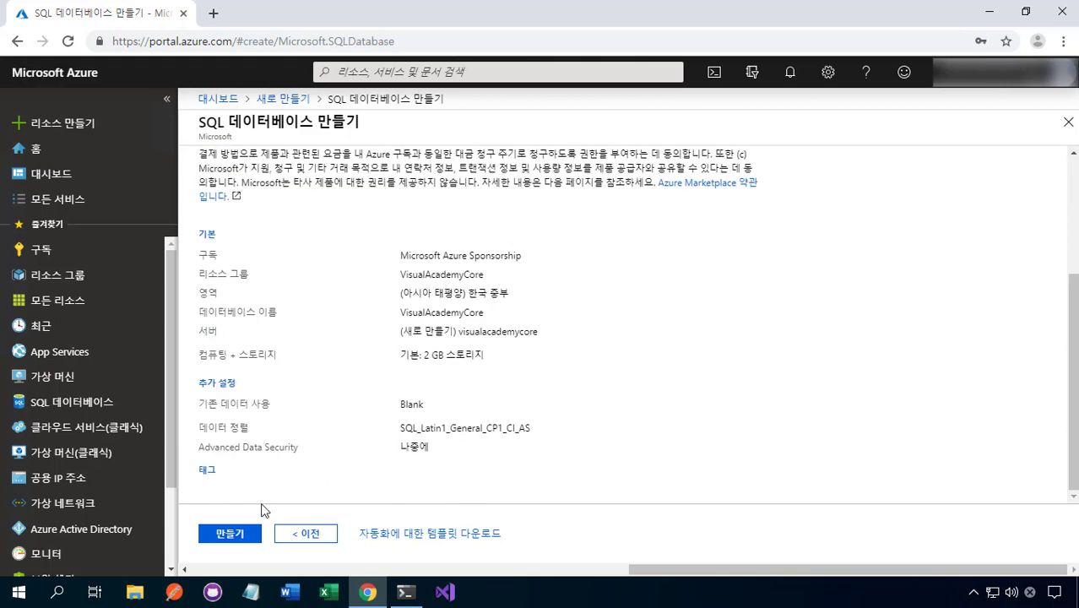
{"action": "left_click", "coordinate": [229, 535]}
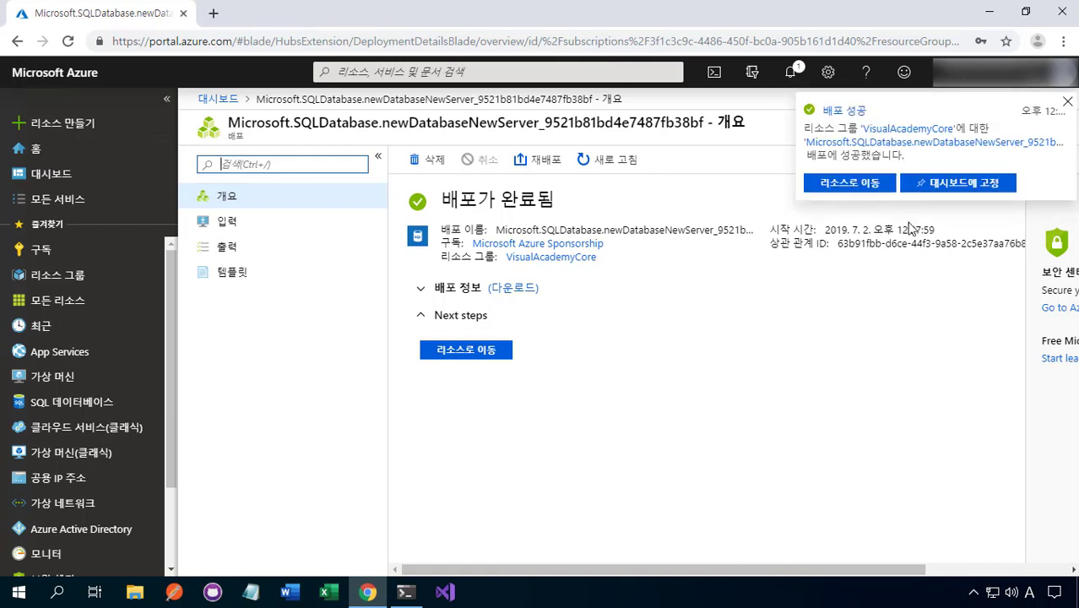
Step: Dismiss the deployment notification, open the deployed VisualAcademyCore database, and pin it to the dashboard
{"action": "left_click", "coordinate": [1066, 103]}
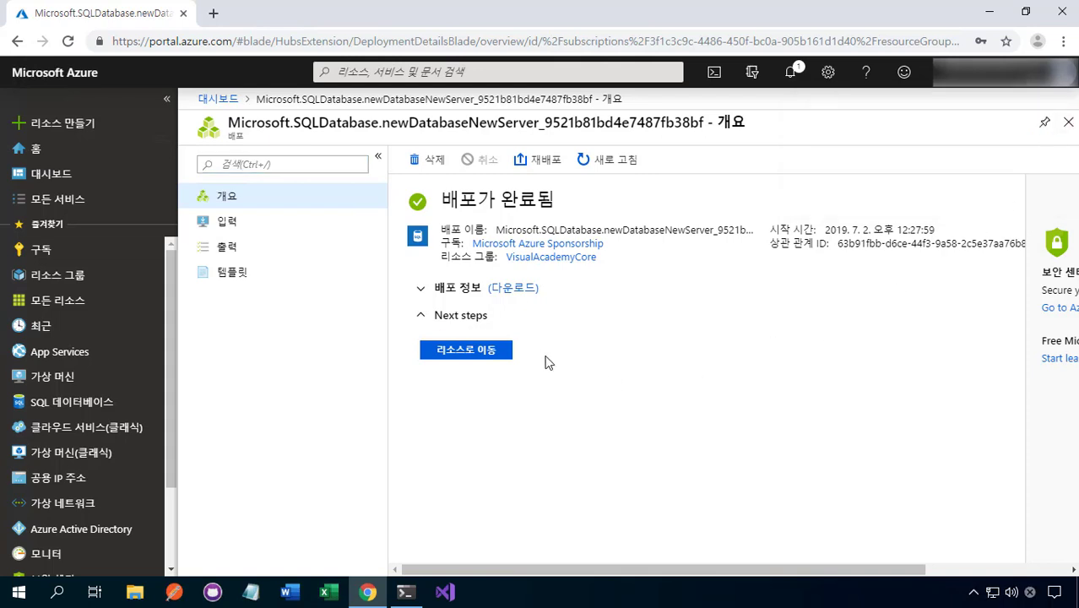
{"action": "left_click", "coordinate": [494, 352]}
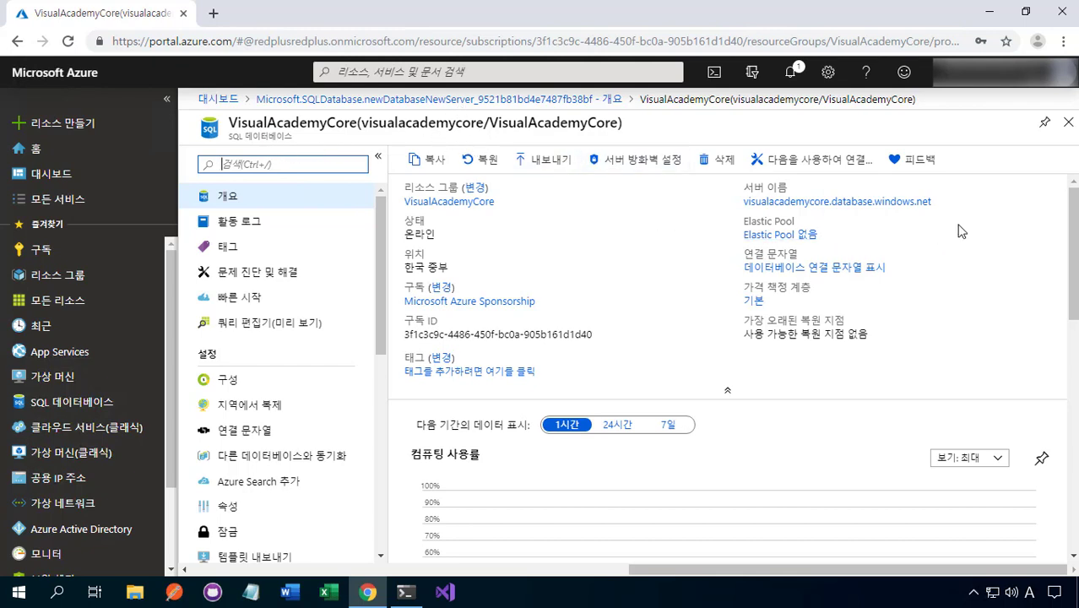
{"action": "left_click", "coordinate": [1044, 123]}
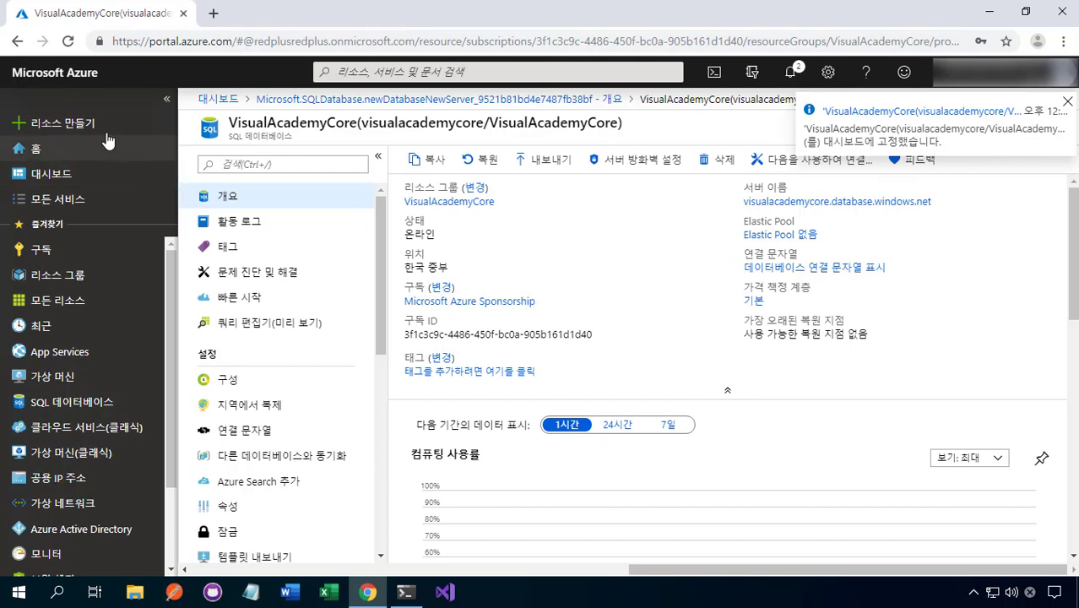
Step: Open VisualAcademyCore from its dashboard tile and examine the overview's compute usage, data storage and database features
{"action": "left_click", "coordinate": [61, 76]}
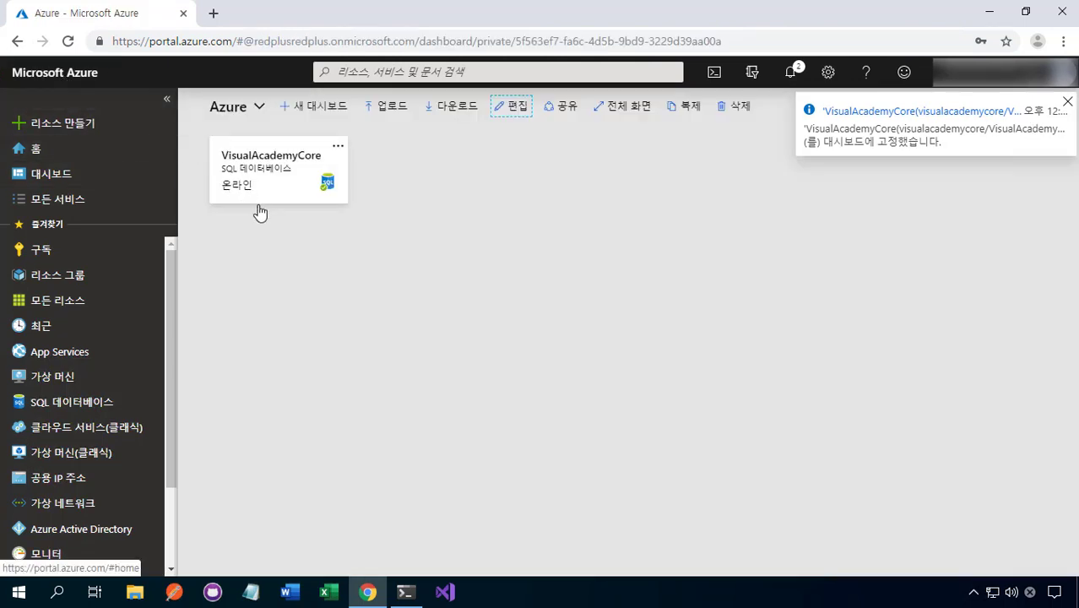
{"action": "left_click", "coordinate": [1067, 102]}
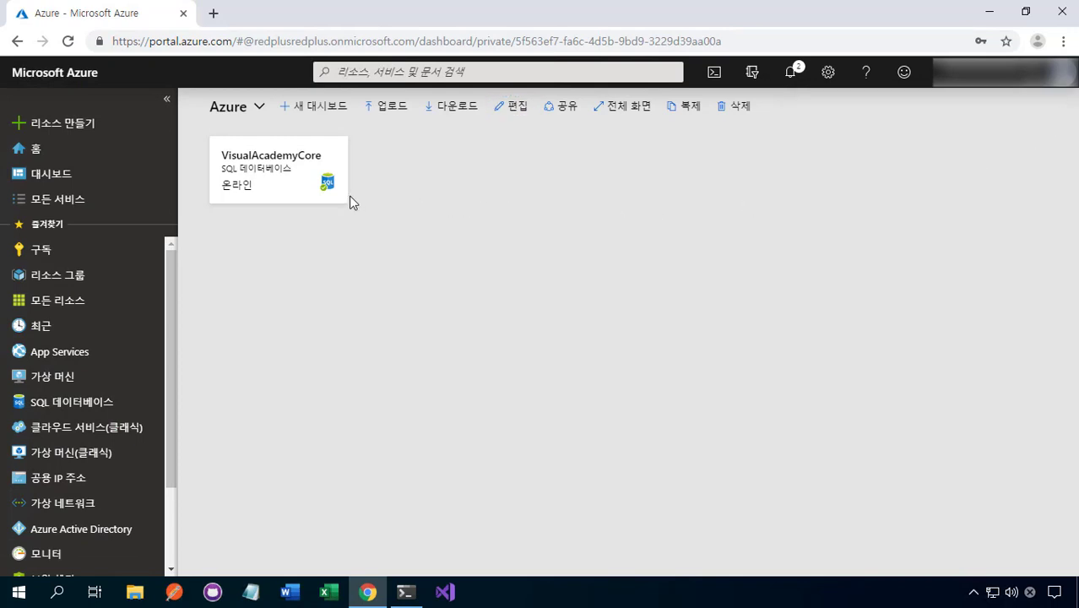
{"action": "left_click", "coordinate": [289, 195]}
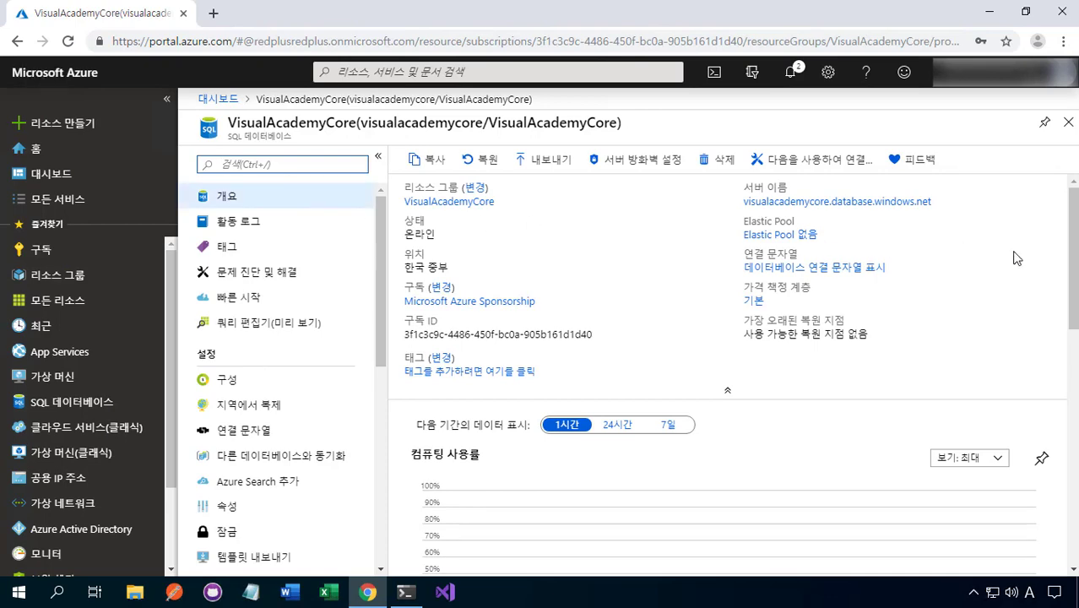
{"action": "scroll", "coordinate": [956, 305], "scroll_direction": "down", "scroll_amount": 10}
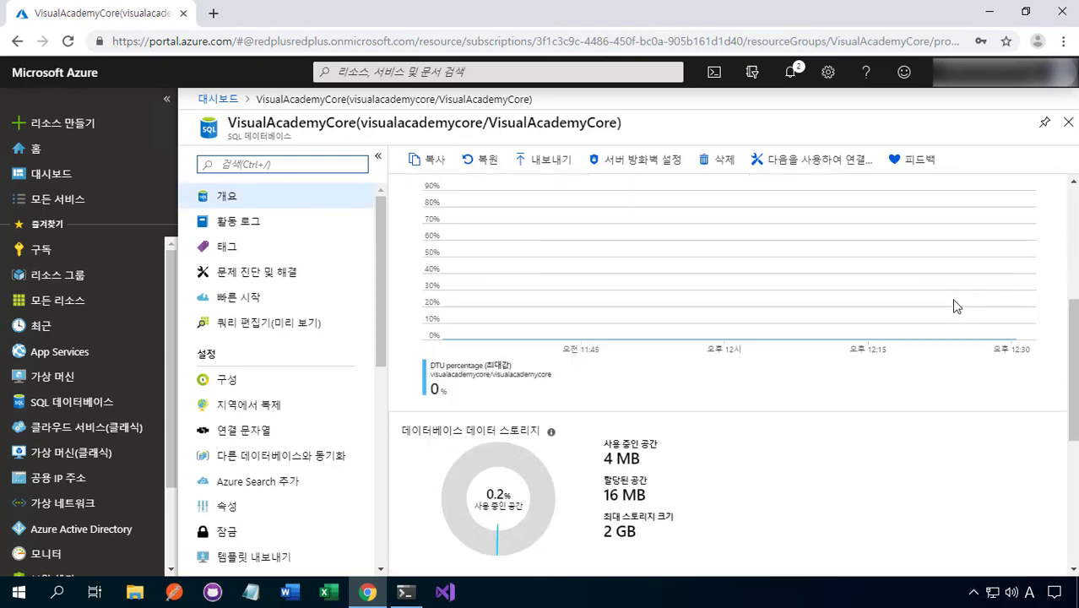
{"action": "scroll", "coordinate": [956, 305], "scroll_direction": "down", "scroll_amount": 1}
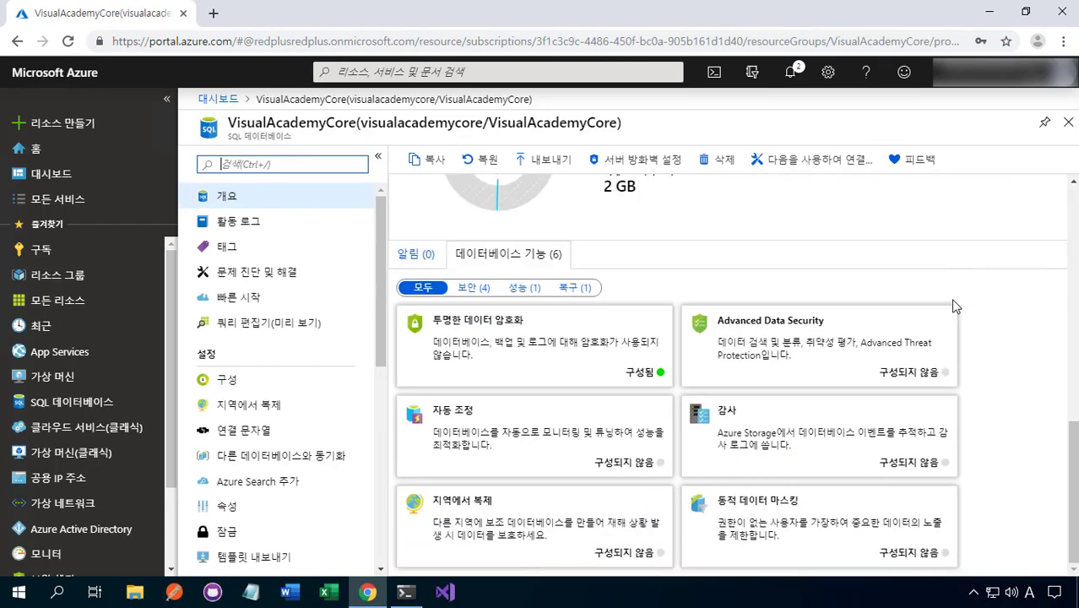
{"action": "scroll", "coordinate": [956, 306], "scroll_direction": "up", "scroll_amount": 10}
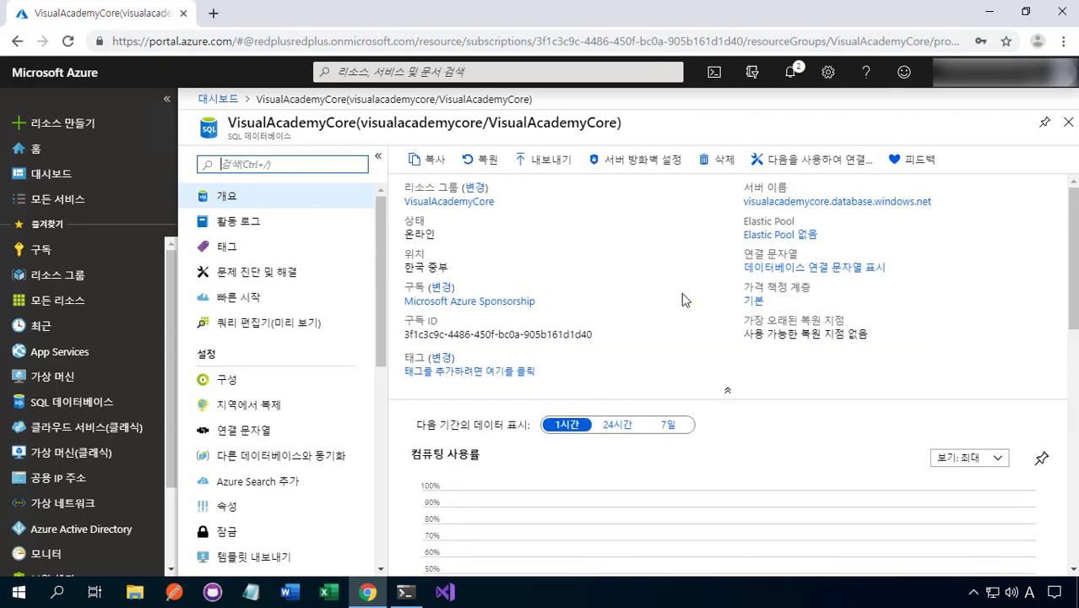
Step: Open the visualacademycore SQL server from the VisualAcademyCore database overview
{"action": "left_click", "coordinate": [331, 169]}
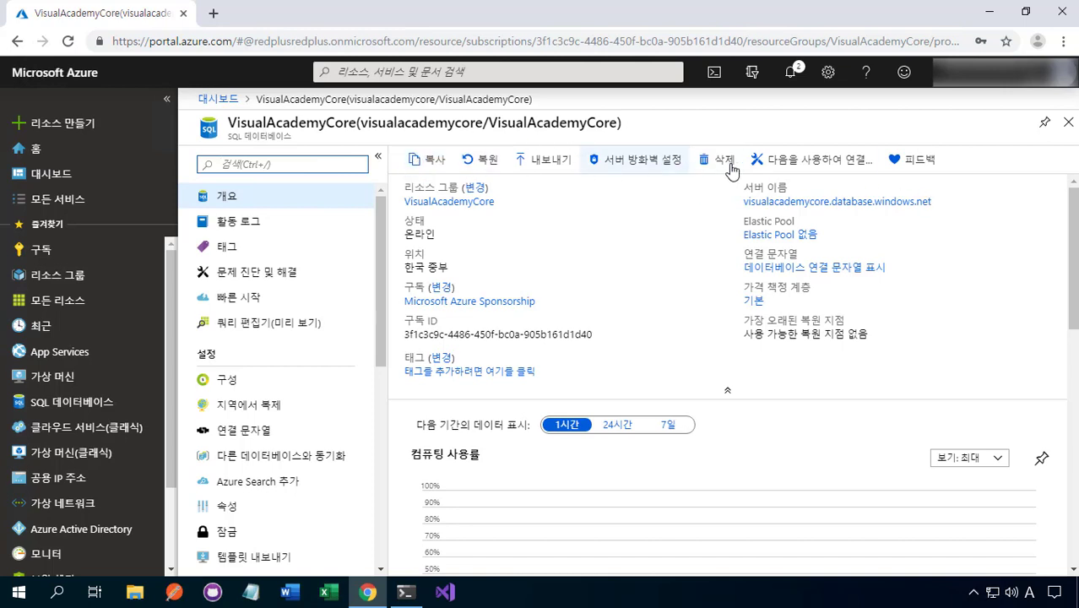
{"action": "mouse_move", "coordinate": [838, 208]}
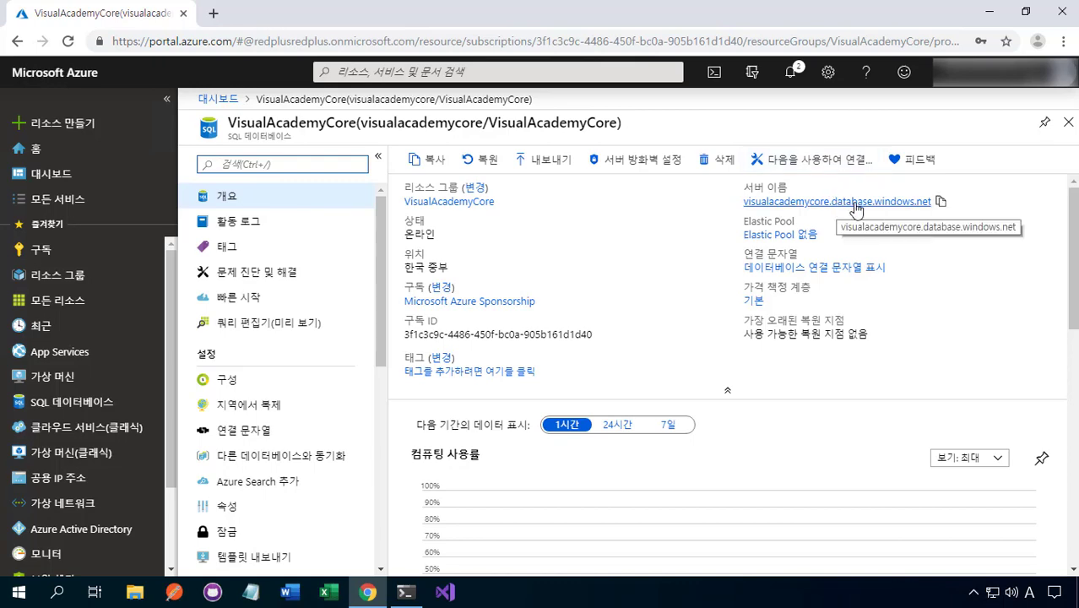
{"action": "left_click", "coordinate": [857, 203]}
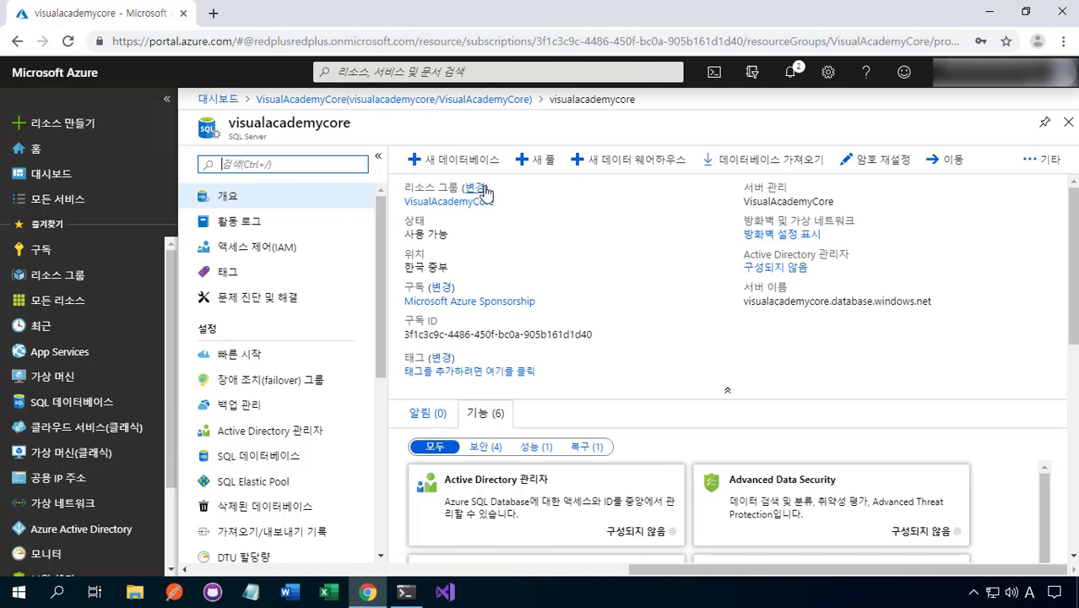
Step: Open the server's VisualAcademyCore resource group, check its resource types, pin the group to the dashboard and return there
{"action": "left_click", "coordinate": [447, 202]}
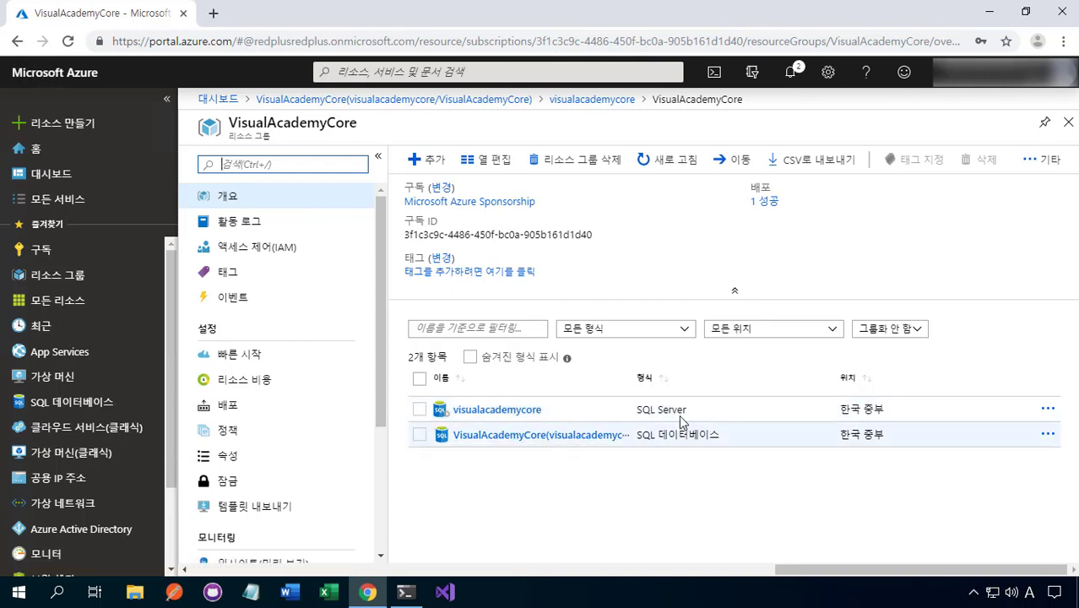
{"action": "left_click_drag", "start_coordinate": [691, 410], "coordinate": [616, 409]}
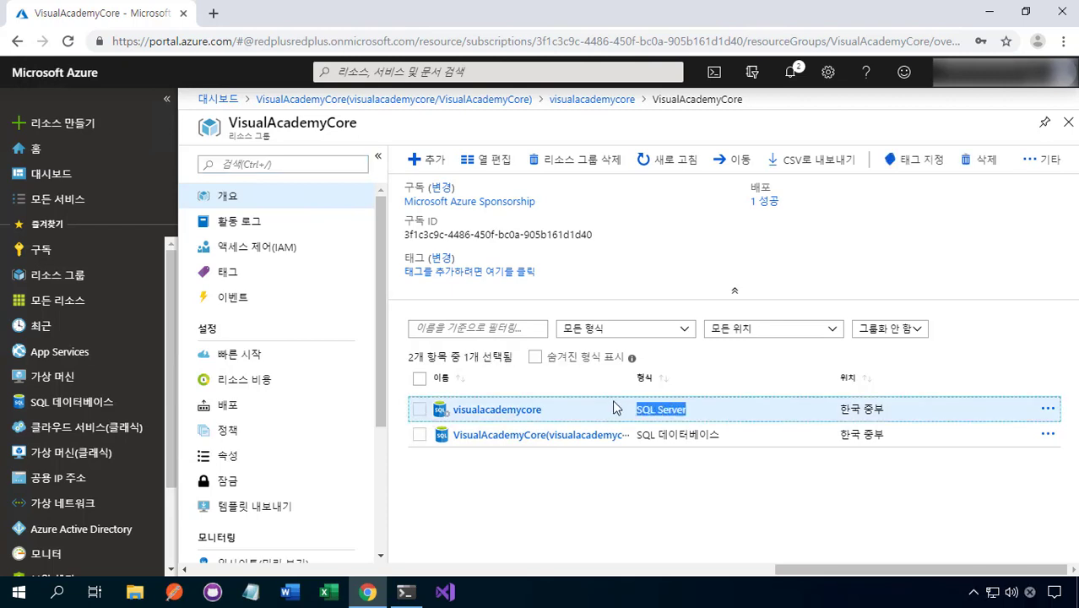
{"action": "left_click_drag", "start_coordinate": [724, 436], "coordinate": [638, 448]}
{"action": "left_click", "coordinate": [713, 491]}
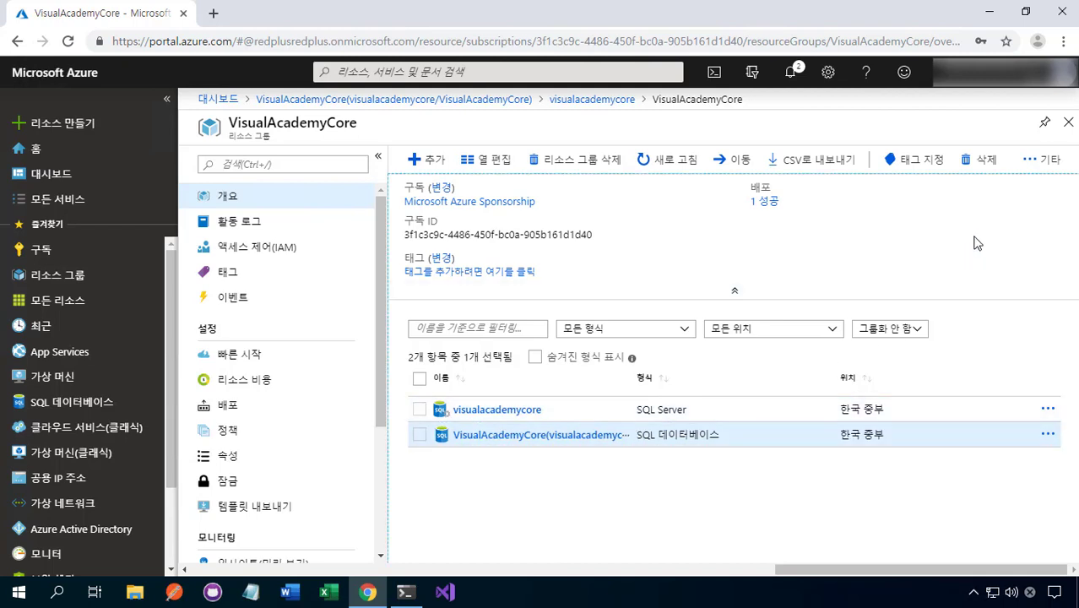
{"action": "left_click", "coordinate": [1042, 131]}
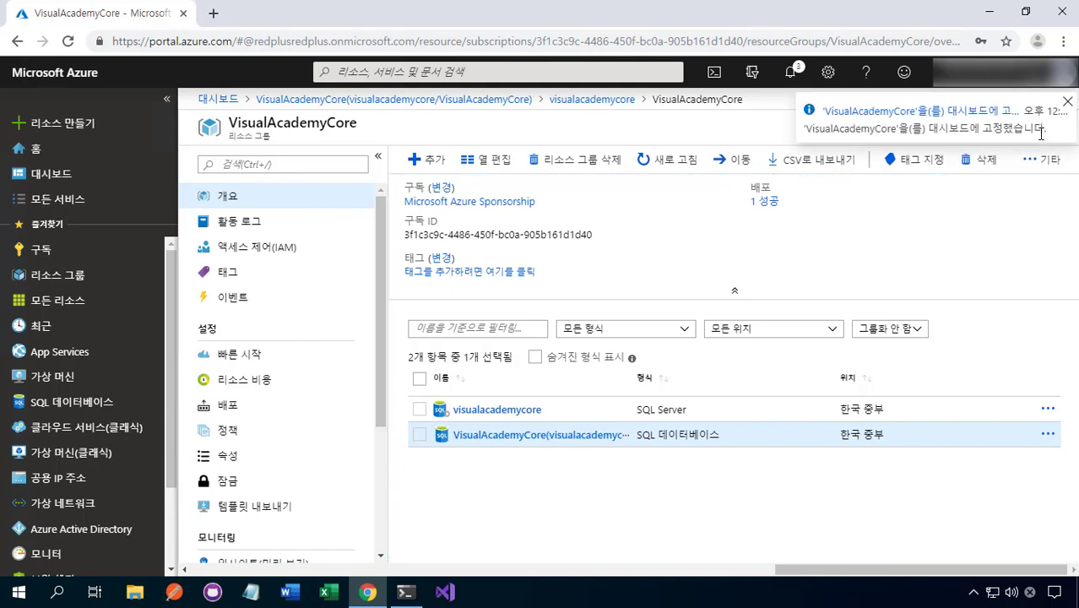
{"action": "left_click", "coordinate": [87, 85]}
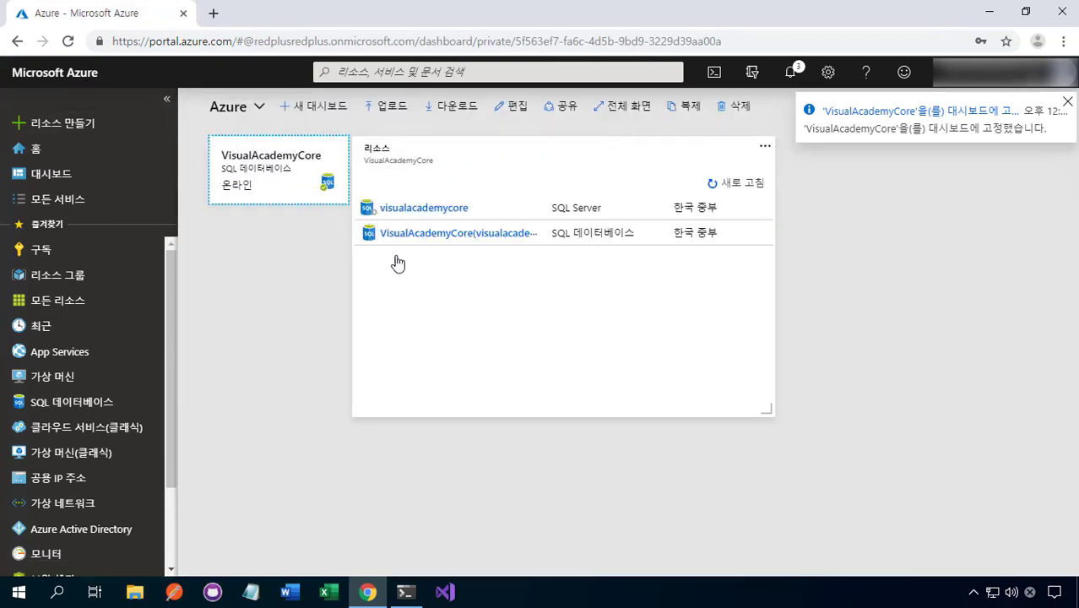
Step: Permanently delete the VisualAcademyCore SQL database from its dashboard tile and remove the leftover tile
{"action": "left_click", "coordinate": [338, 148]}
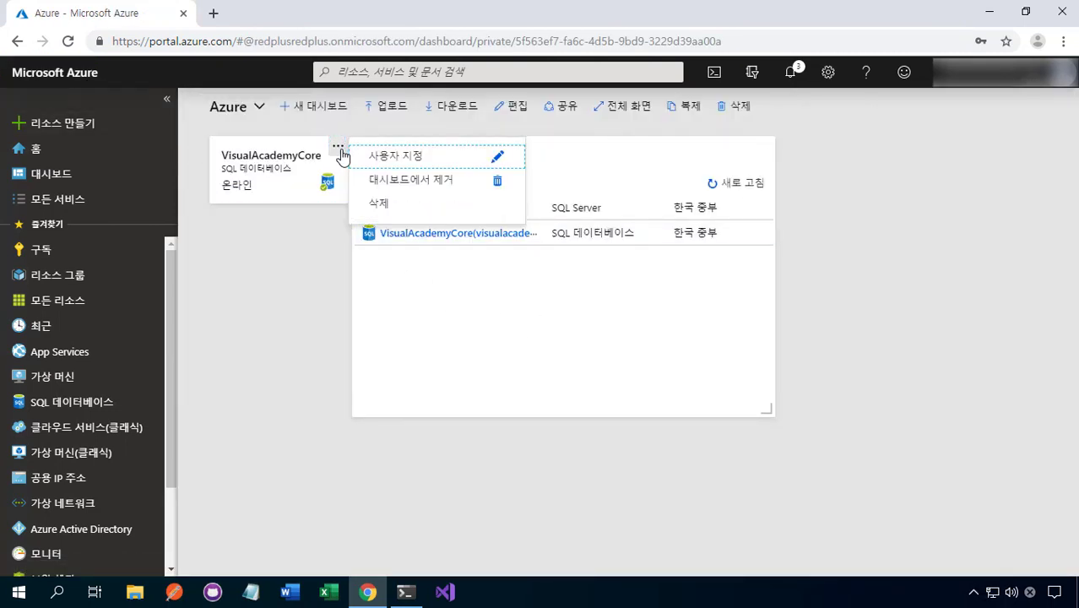
{"action": "left_click", "coordinate": [399, 207]}
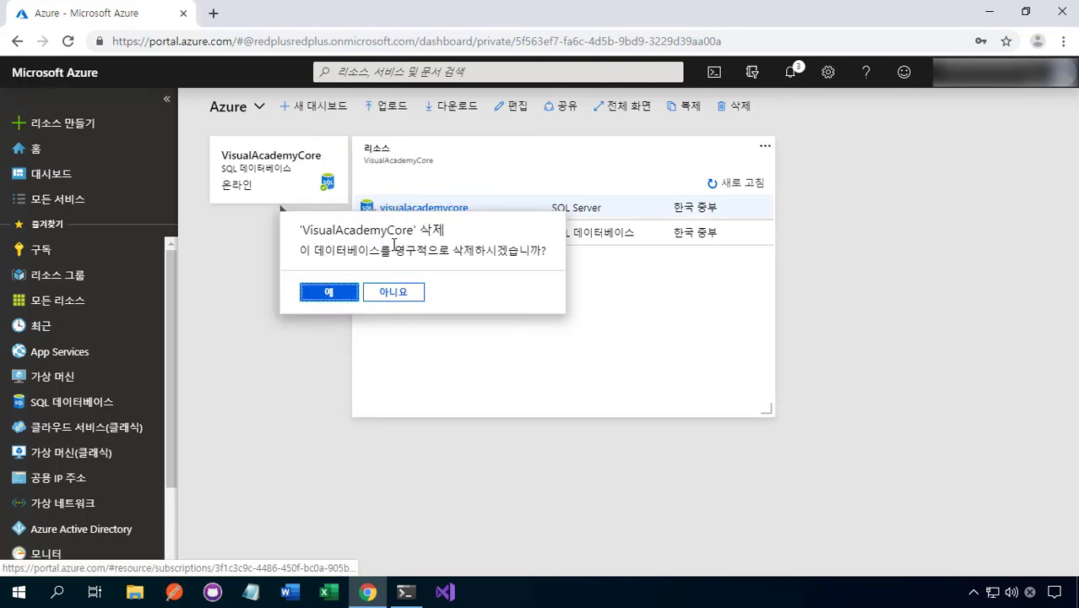
{"action": "left_click", "coordinate": [324, 296]}
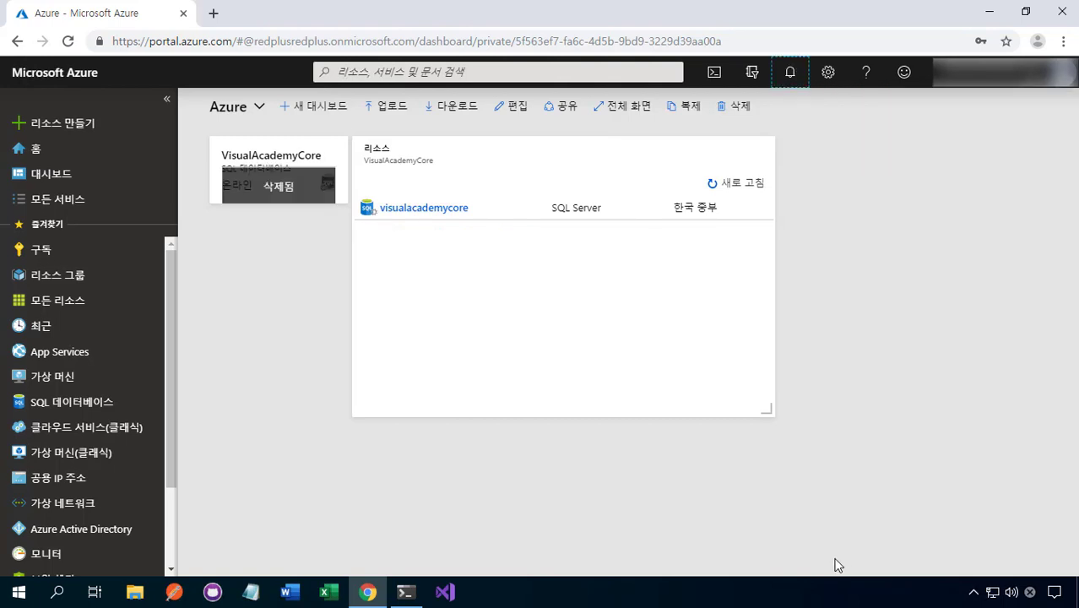
{"action": "left_click", "coordinate": [340, 146]}
{"action": "left_click", "coordinate": [403, 162]}
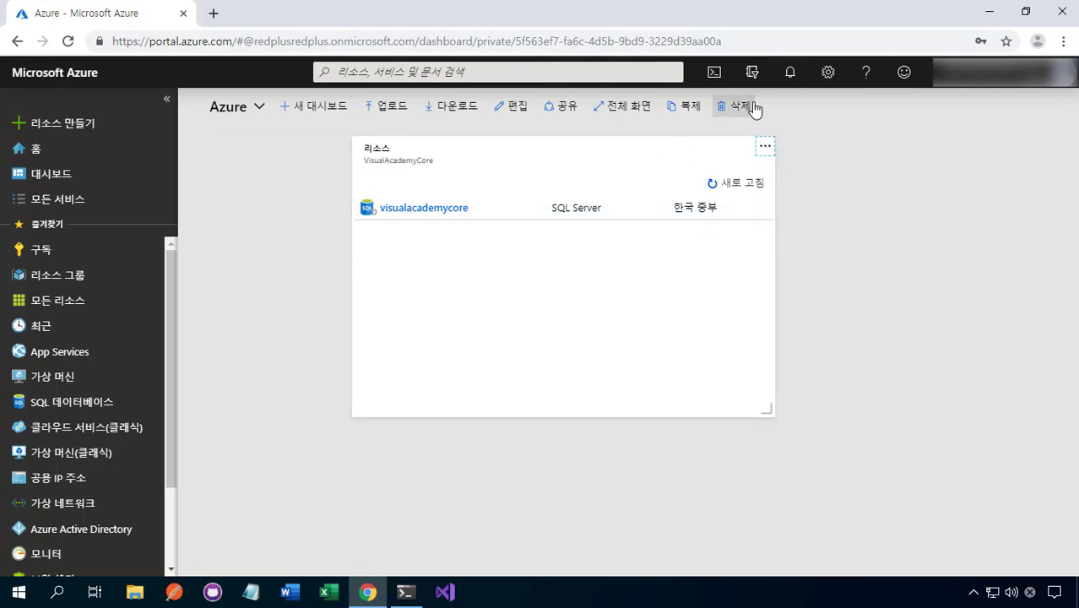
Step: Move the resource group tile to the upper-left corner of the dashboard grid and finish customizing
{"action": "left_click", "coordinate": [521, 114]}
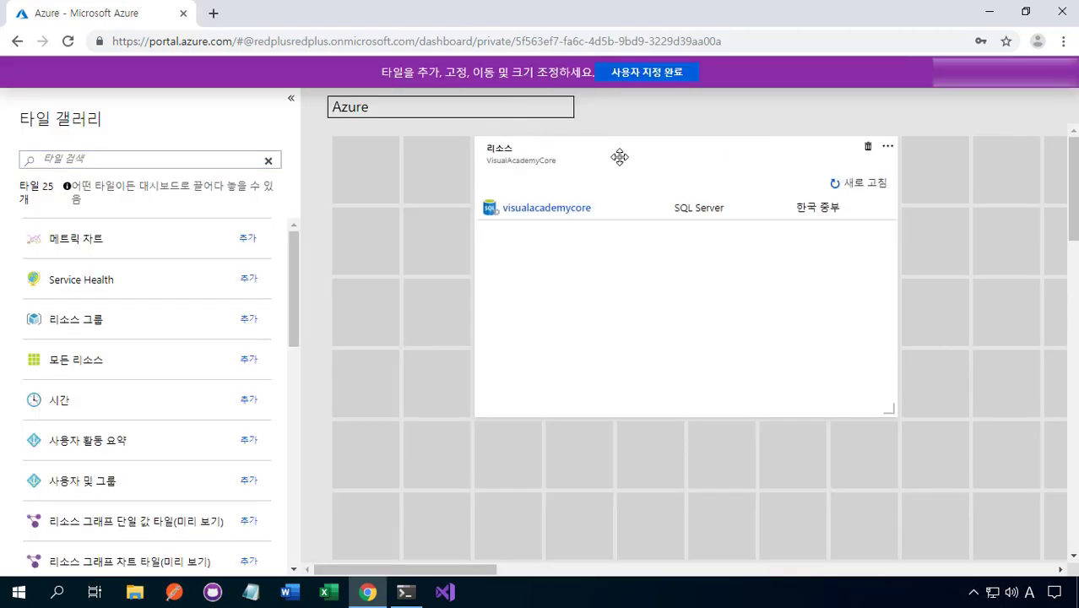
{"action": "left_click_drag", "start_coordinate": [619, 160], "coordinate": [524, 163]}
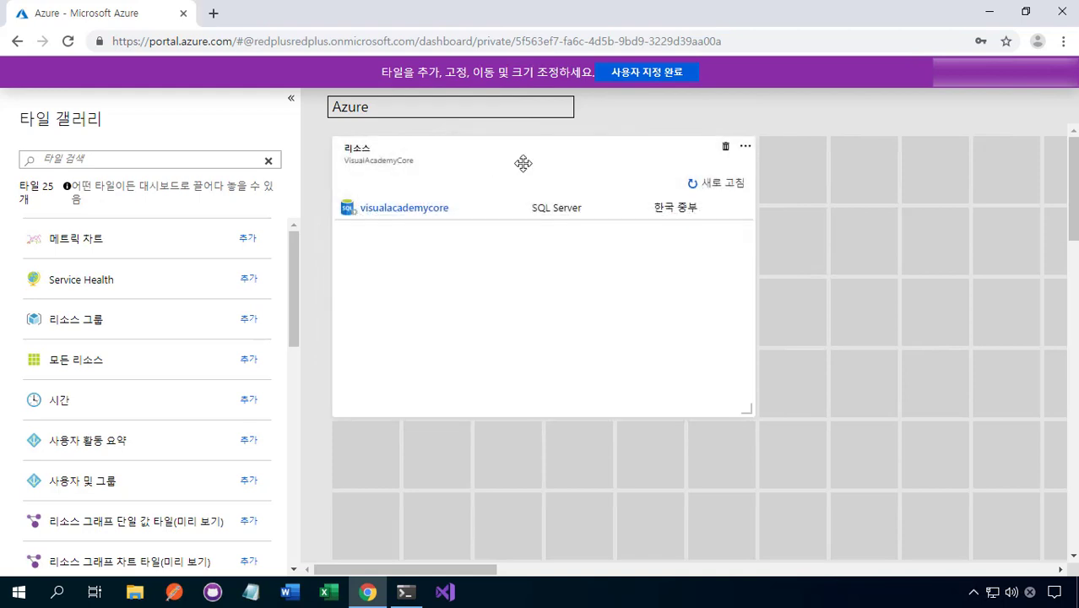
{"action": "left_click", "coordinate": [663, 76]}
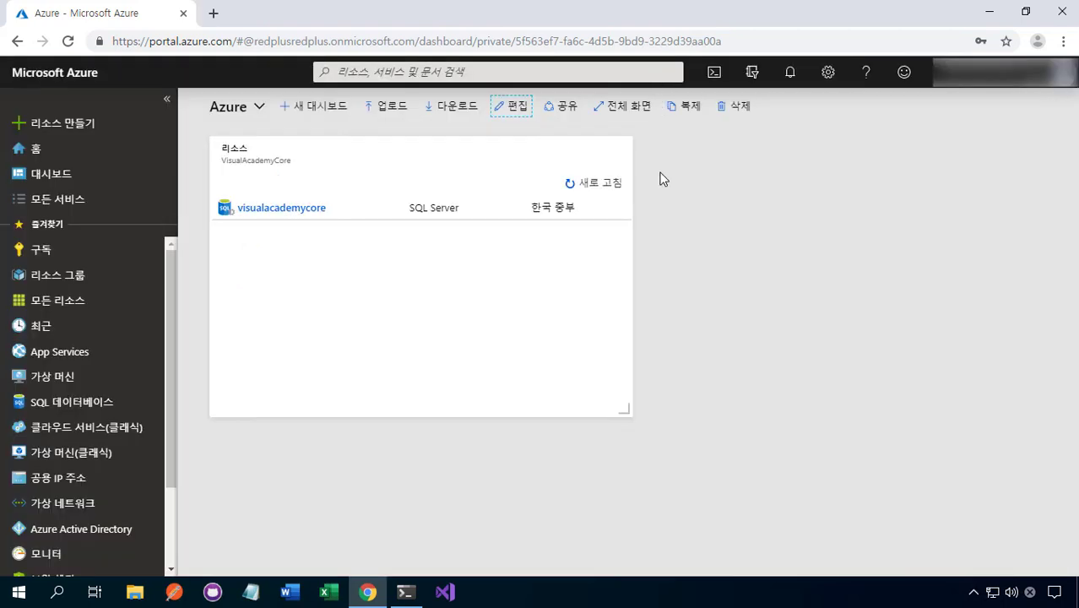
Step: Start a new database on the visualacademycore server and name it VisualAcademyCore
{"action": "left_click", "coordinate": [309, 209]}
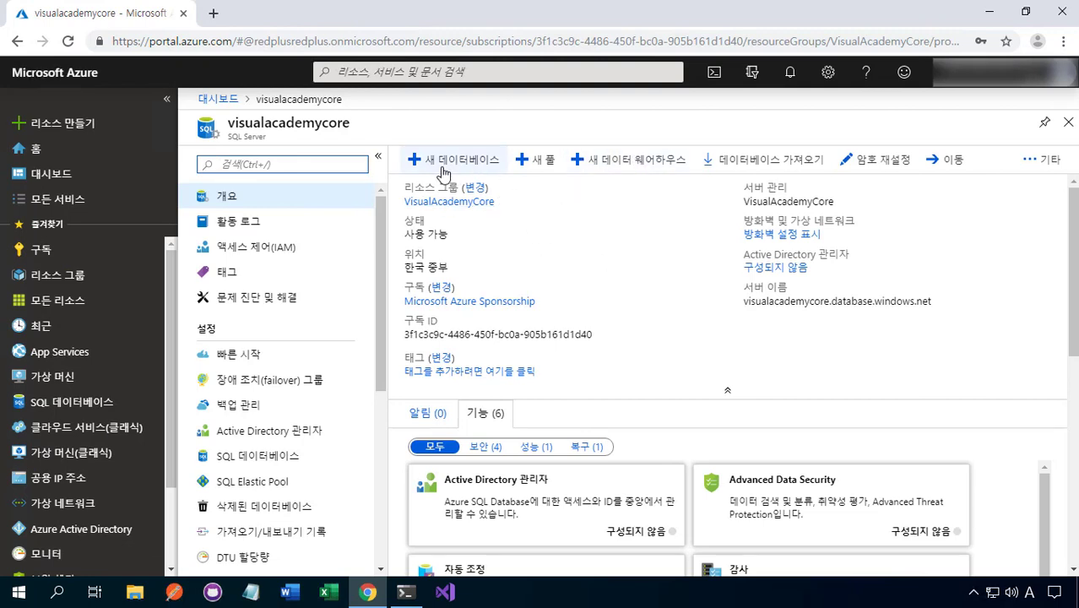
{"action": "left_click", "coordinate": [474, 167]}
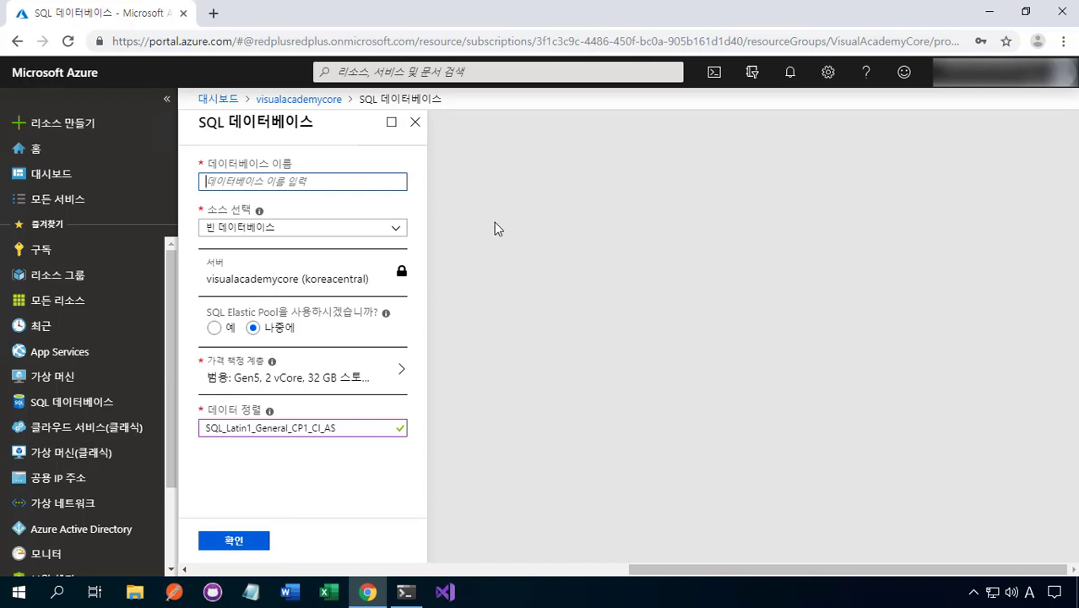
{"action": "type", "text": "Visual"}
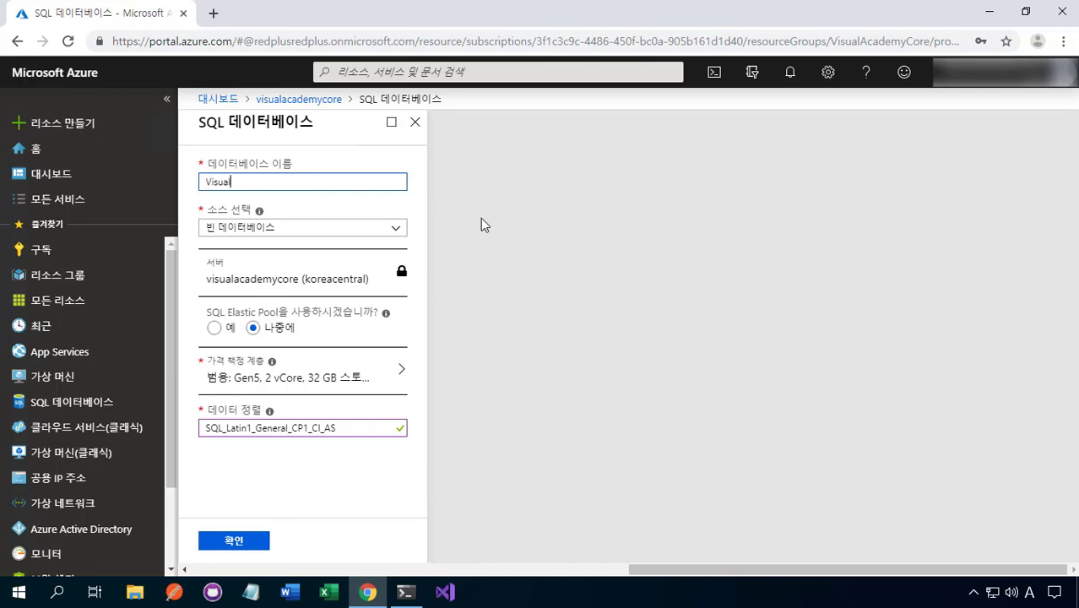
{"action": "type", "text": "AcademyCore"}
Step: Set the new database's pricing tier to Basic with 2 GB storage and create the database
{"action": "left_click", "coordinate": [317, 379]}
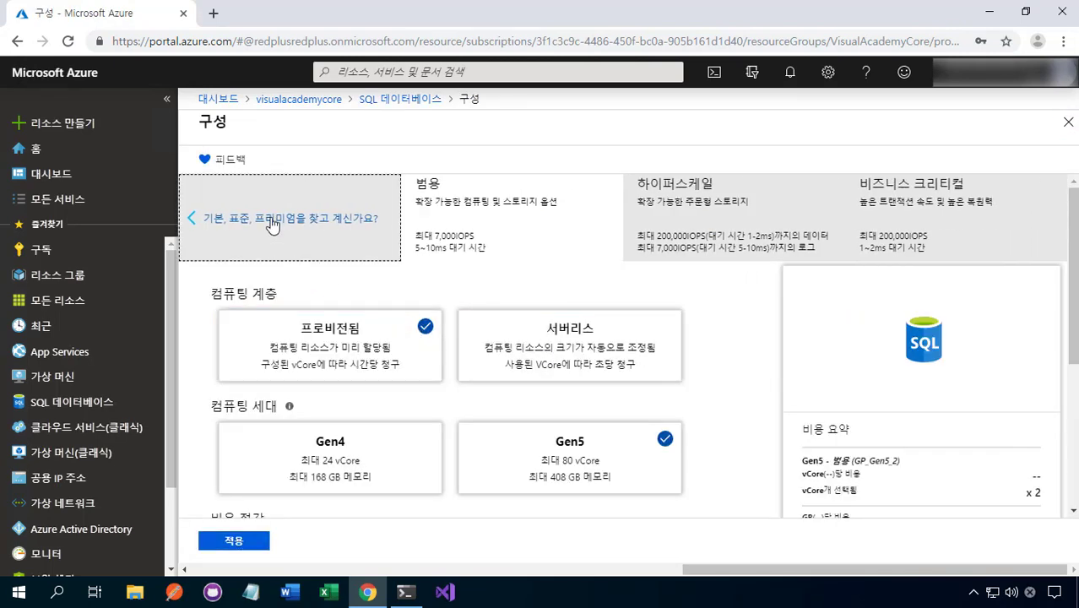
{"action": "left_click", "coordinate": [271, 218]}
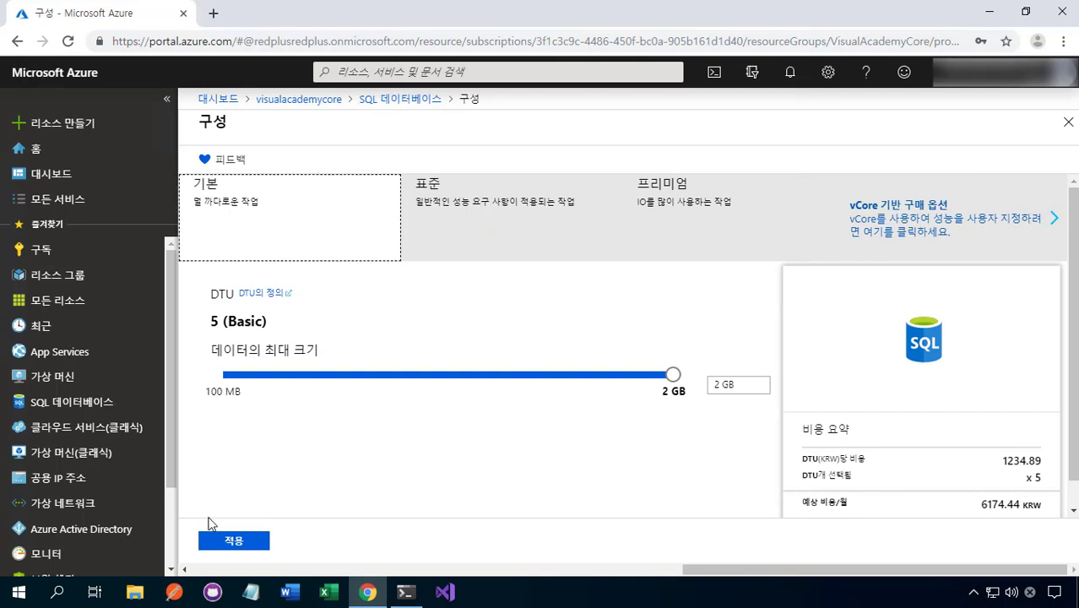
{"action": "left_click", "coordinate": [217, 542]}
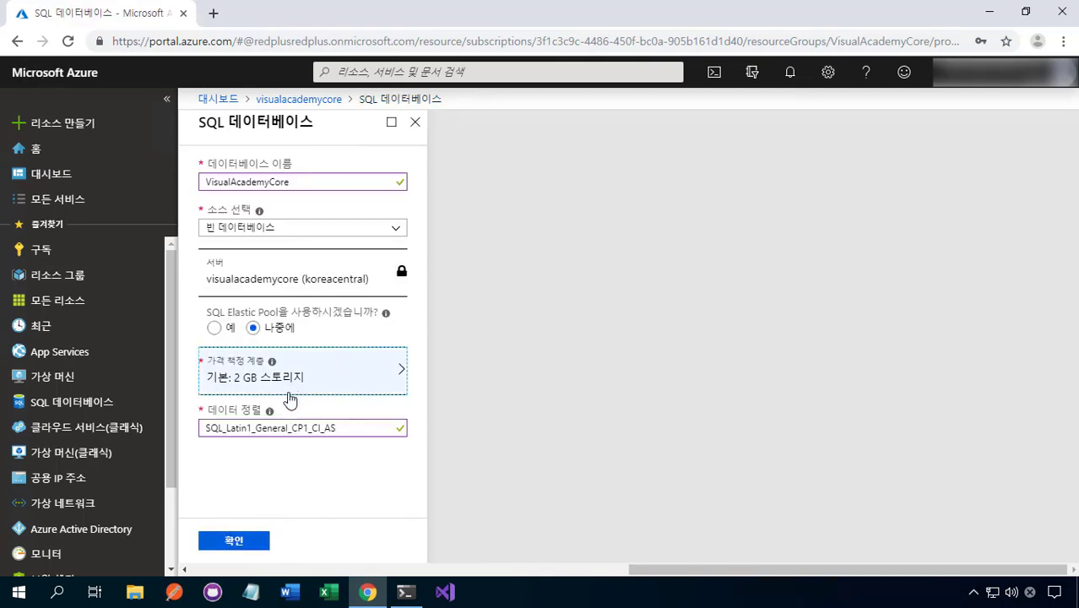
{"action": "left_click", "coordinate": [257, 543]}
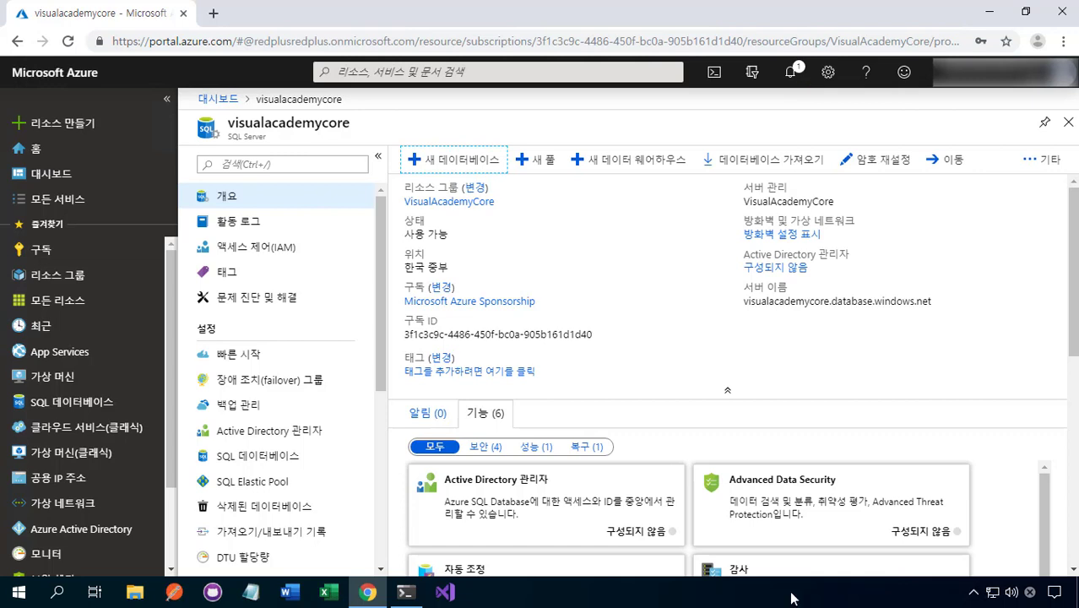
Step: Return to the dashboard, dismiss the creation notification, and refresh the resource group tile's resource list
{"action": "left_click", "coordinate": [218, 100]}
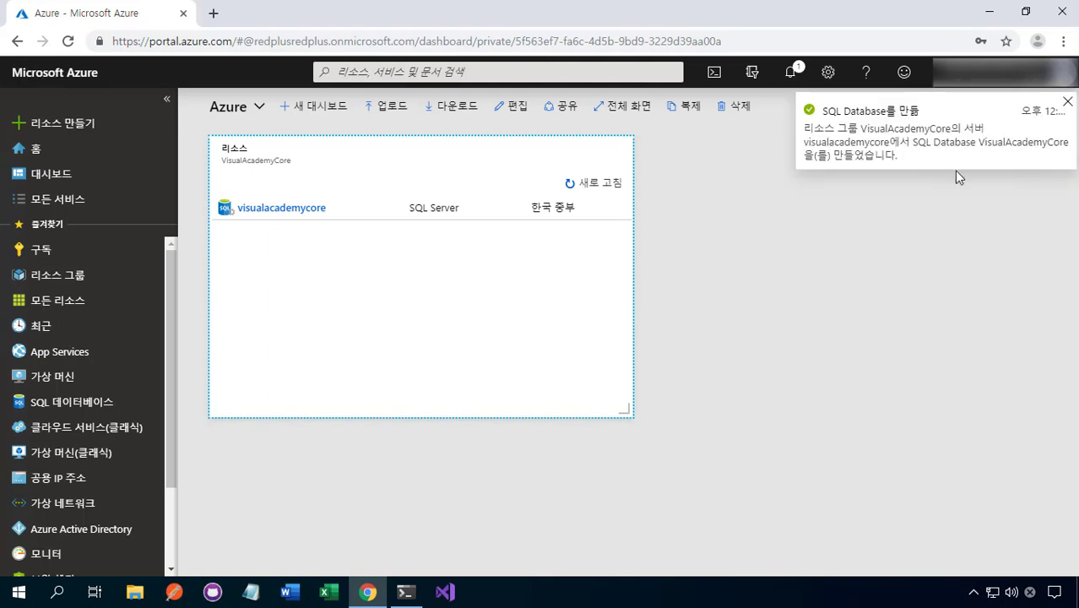
{"action": "left_click", "coordinate": [1067, 103]}
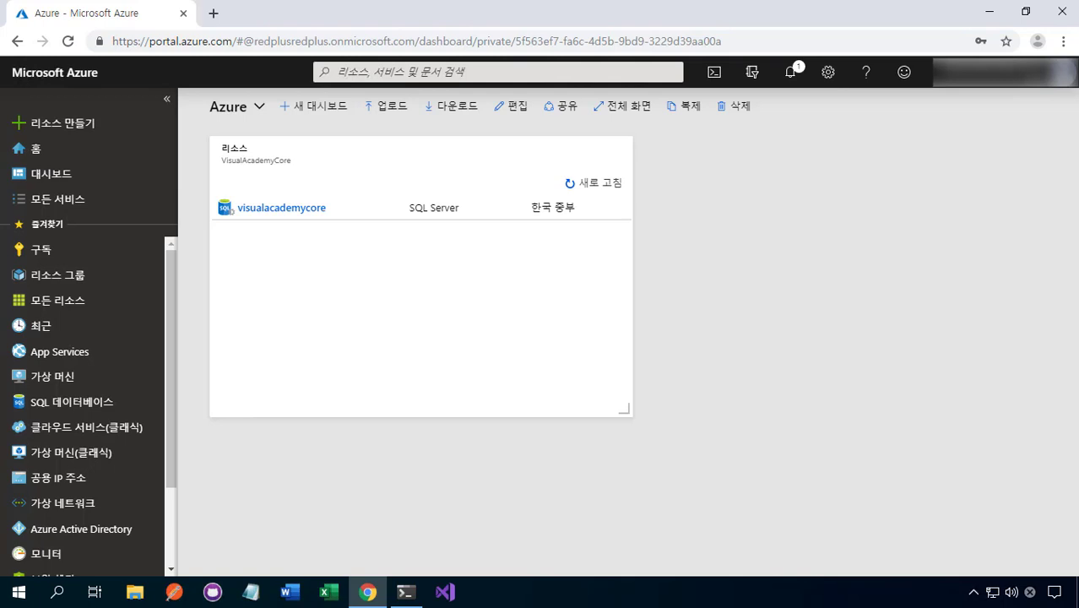
{"action": "left_click", "coordinate": [604, 185]}
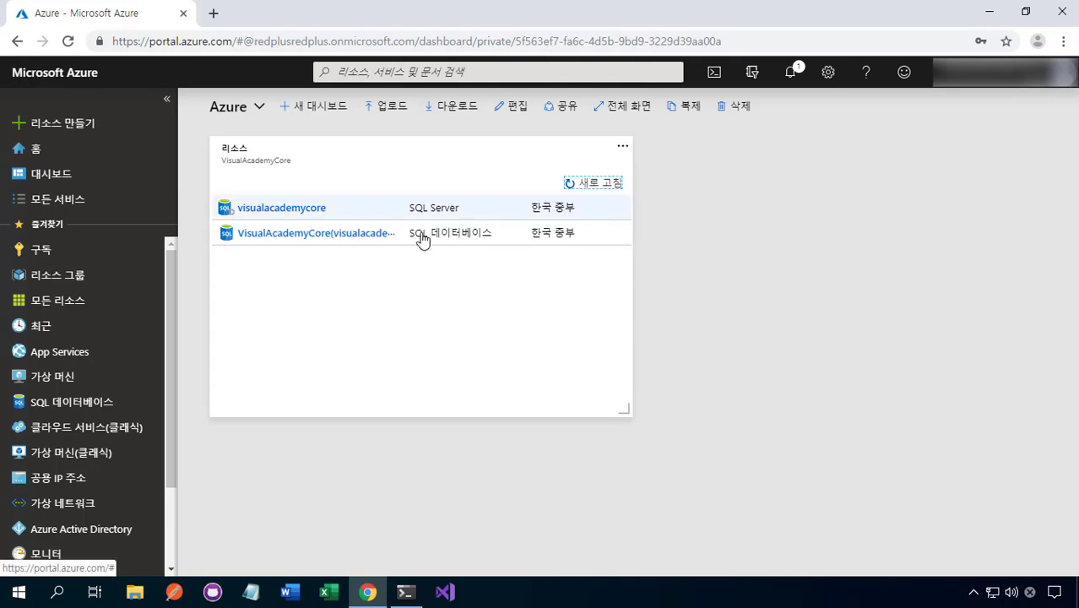
Step: View the overviews of the VisualAcademyCore database and the visualacademycore server from the dashboard, returning to it after each
{"action": "left_click", "coordinate": [327, 245]}
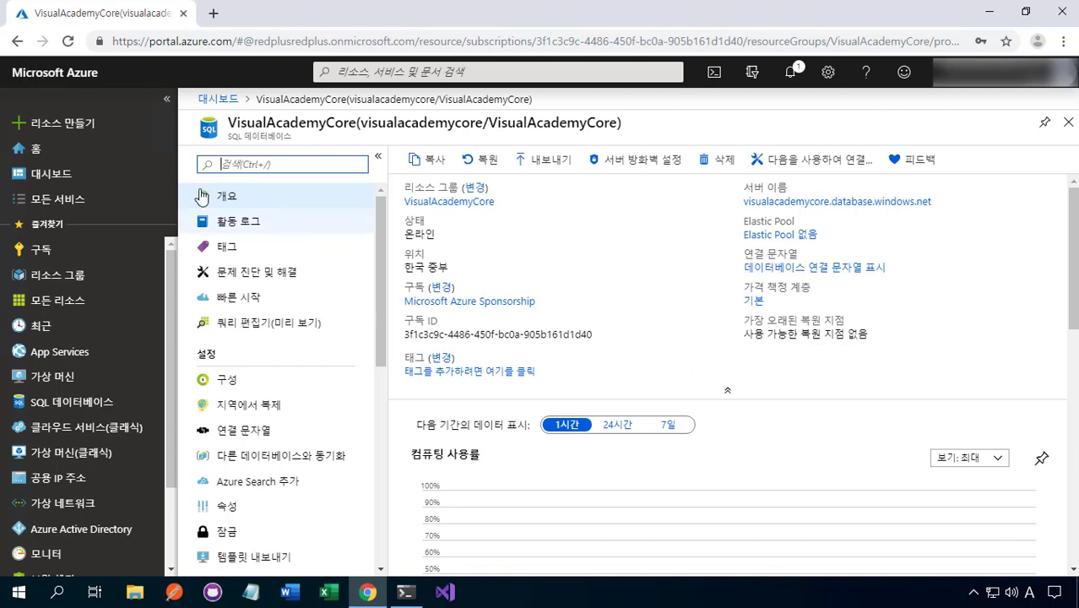
{"action": "left_click", "coordinate": [69, 78]}
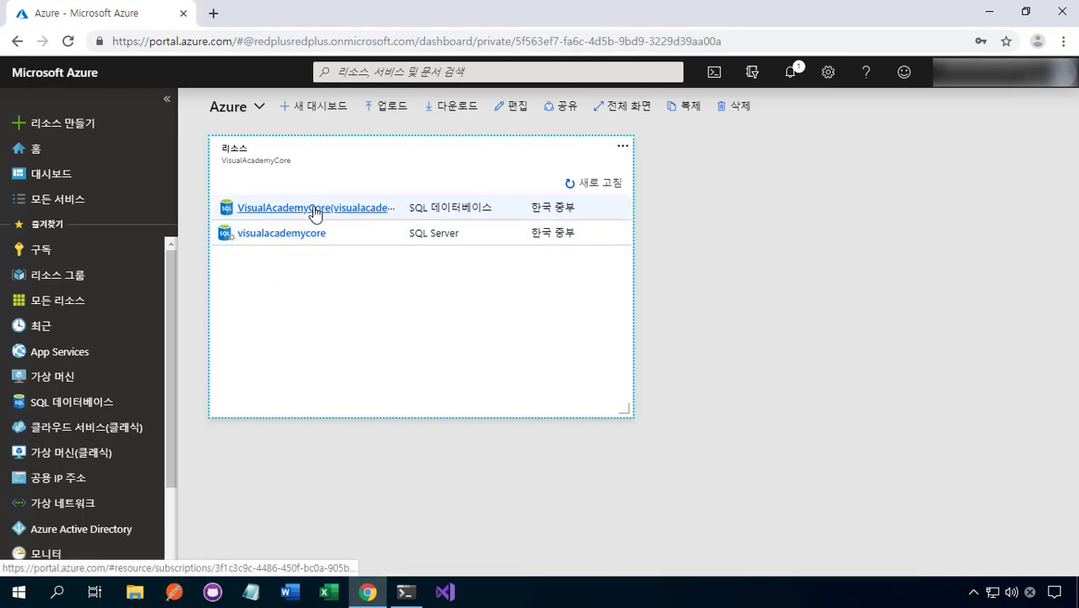
{"action": "left_click", "coordinate": [290, 238]}
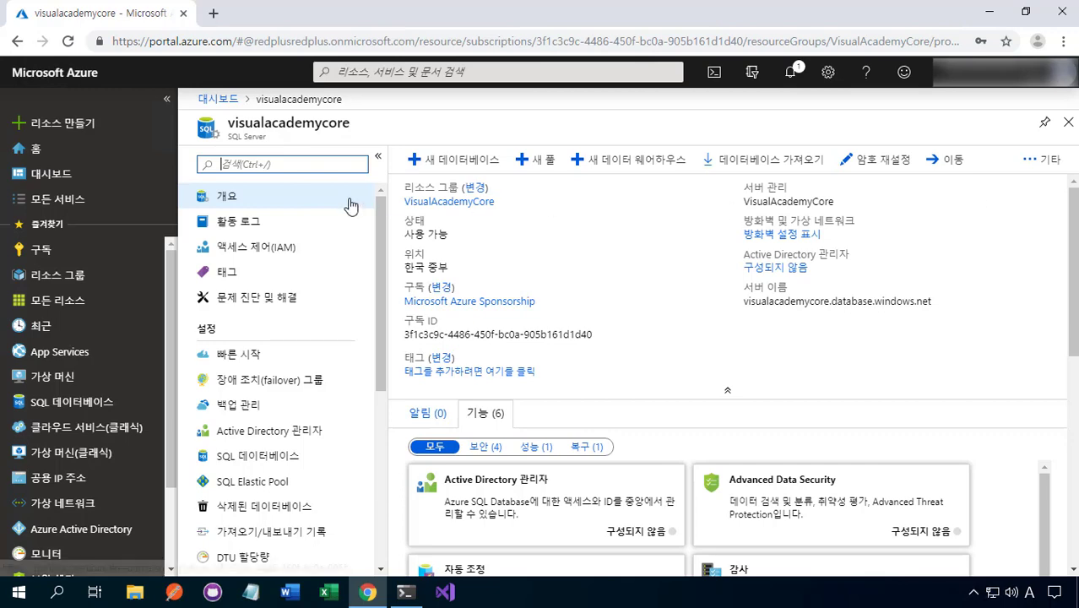
{"action": "left_click", "coordinate": [221, 108]}
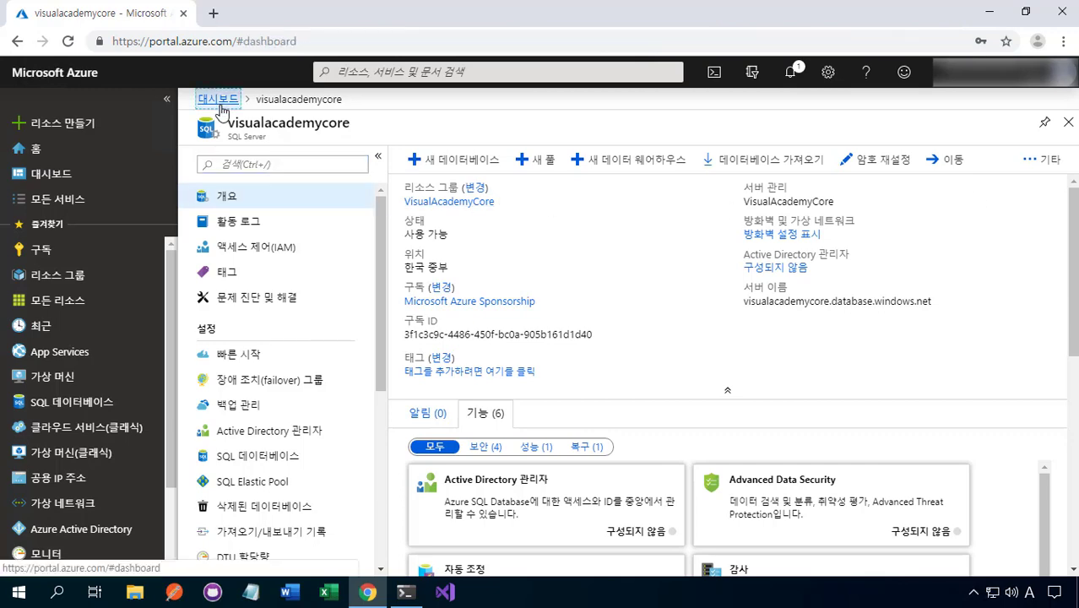
Step: Open the VisualAcademyCore database's connection strings and examine the ADO.NET string
{"action": "left_click", "coordinate": [344, 217]}
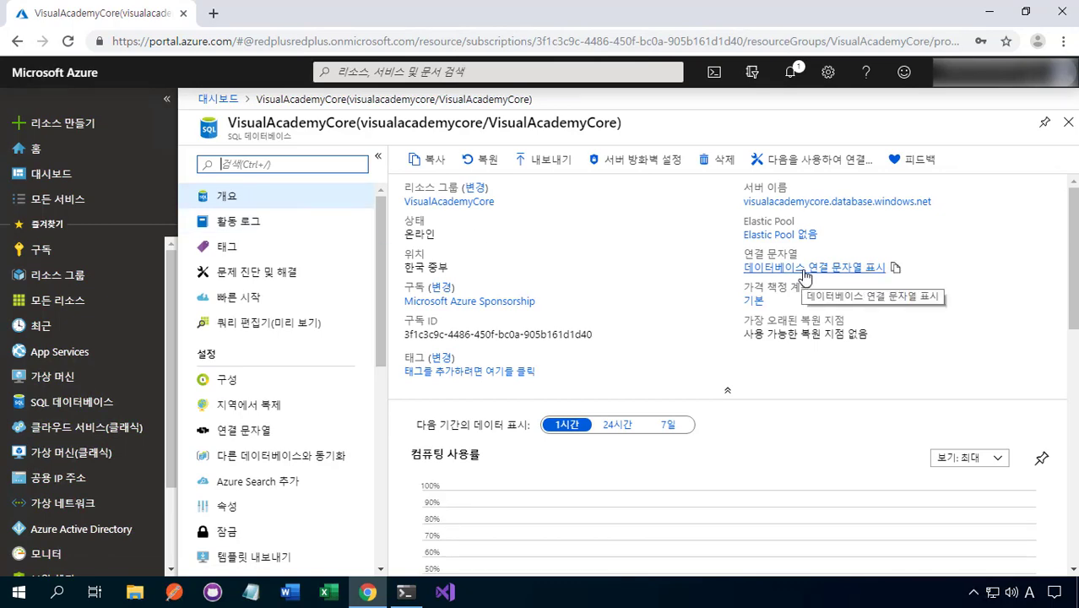
{"action": "left_click", "coordinate": [805, 269]}
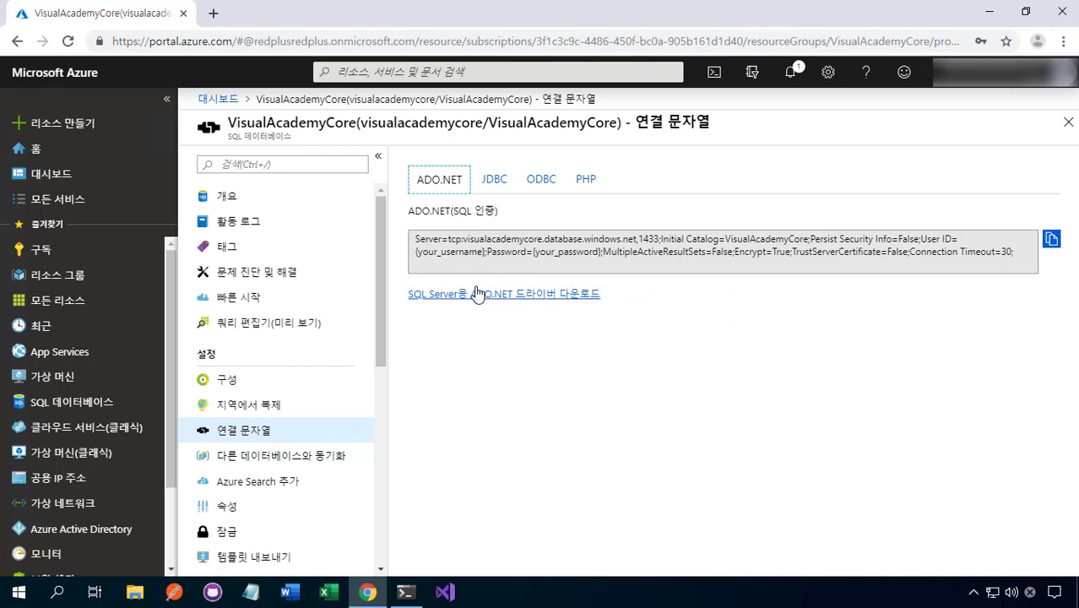
{"action": "left_click", "coordinate": [484, 244]}
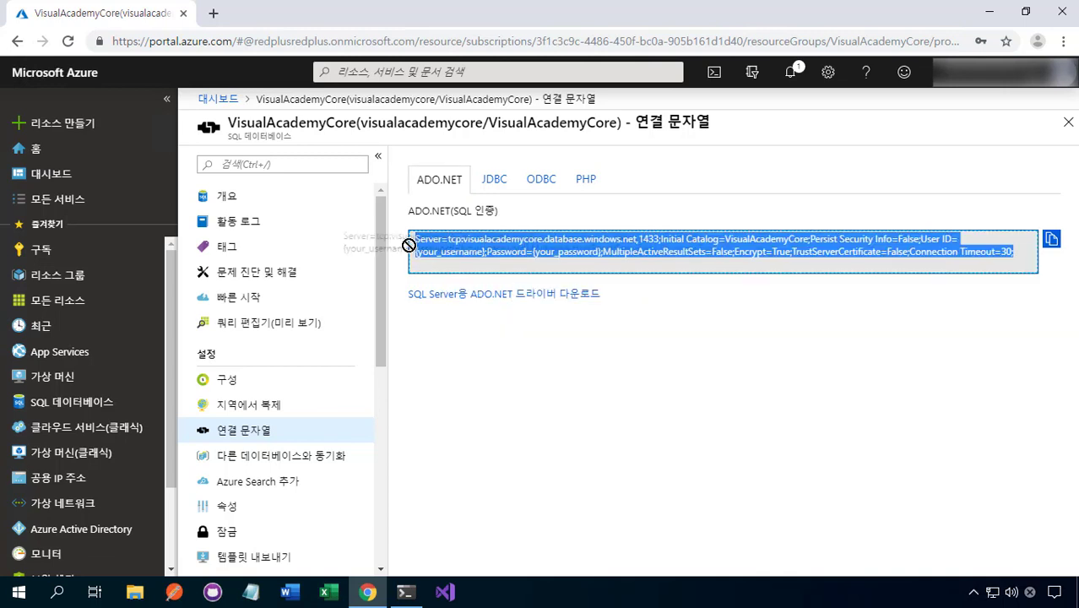
{"action": "left_click", "coordinate": [513, 257]}
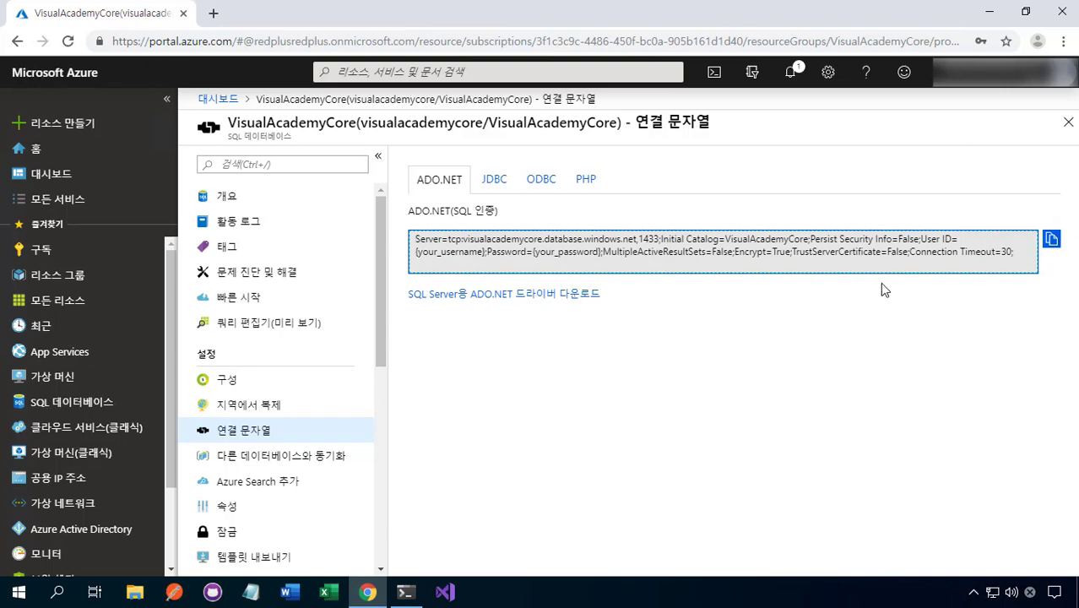
{"action": "left_click", "coordinate": [1032, 245]}
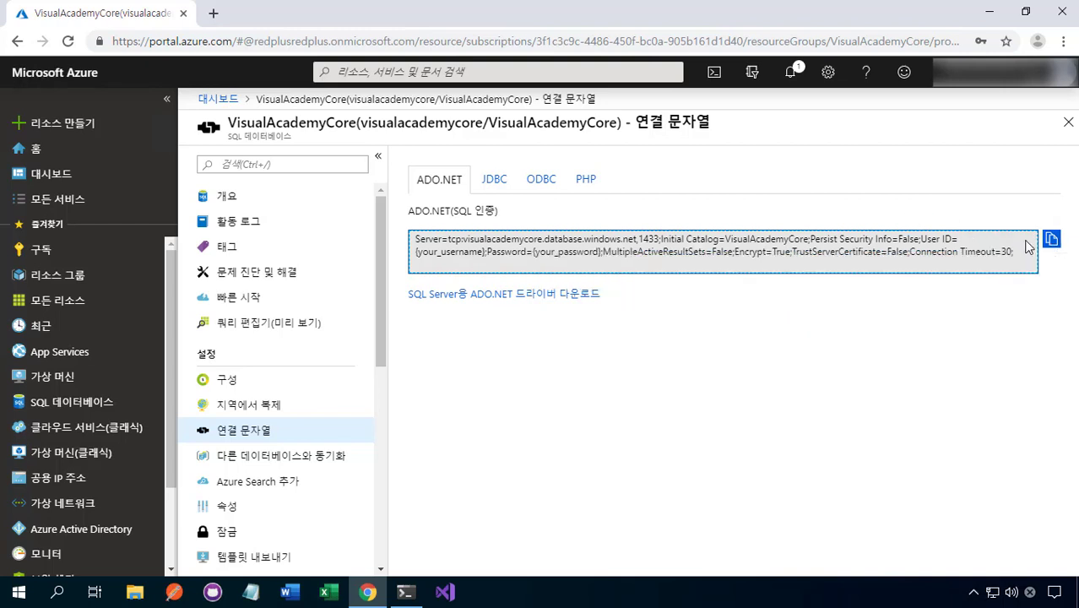
Step: Look through the JDBC, ODBC and PHP connection strings, recheck the ADO.NET one, and return to the dashboard
{"action": "left_click", "coordinate": [504, 187]}
{"action": "left_click", "coordinate": [544, 188]}
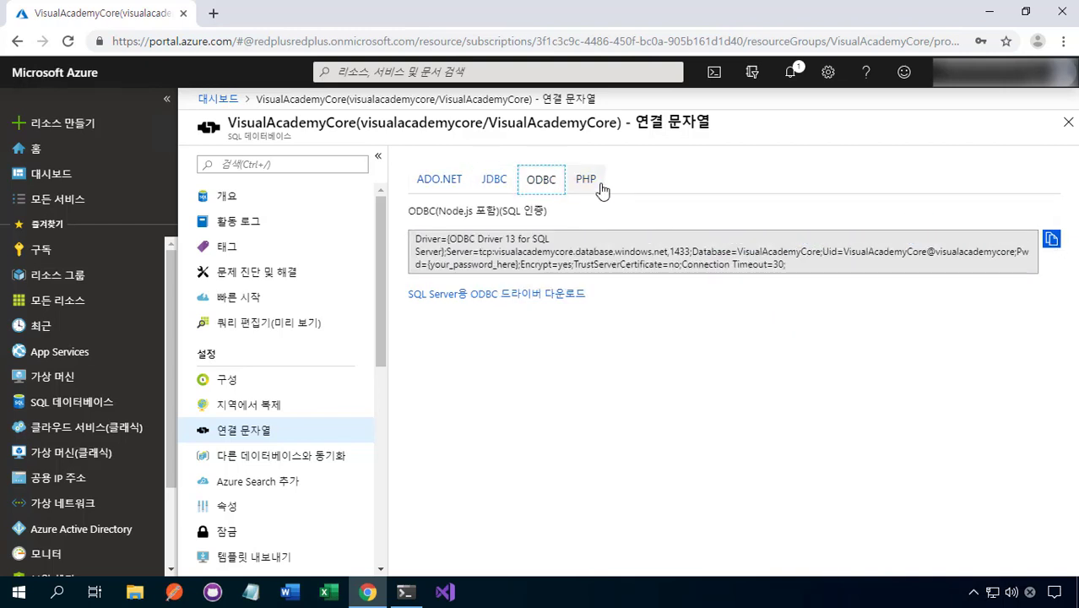
{"action": "left_click", "coordinate": [602, 191]}
{"action": "left_click", "coordinate": [439, 193]}
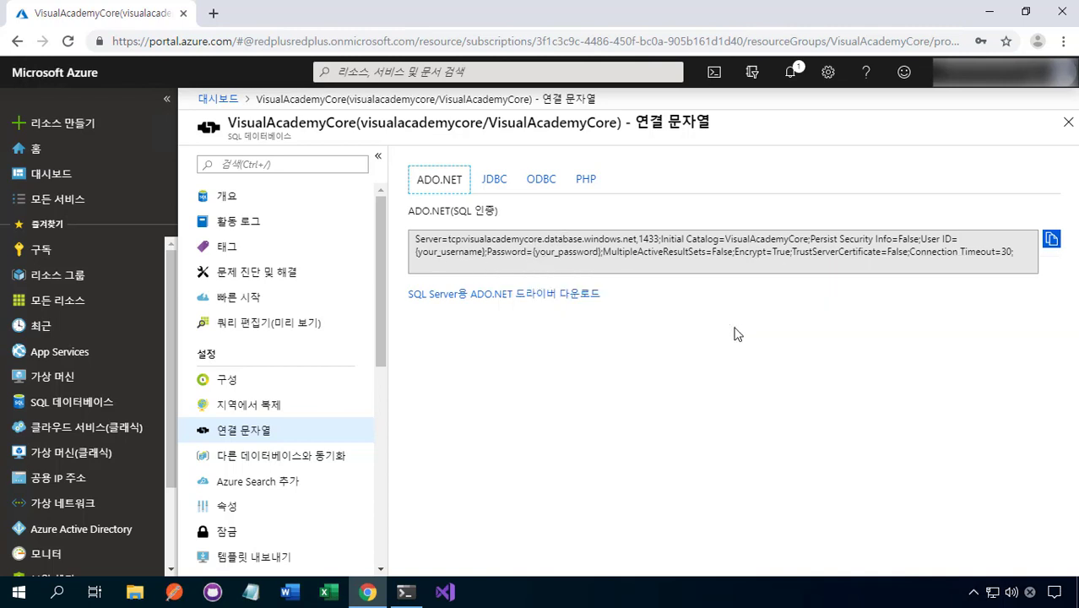
{"action": "left_click", "coordinate": [501, 186]}
{"action": "left_click", "coordinate": [545, 184]}
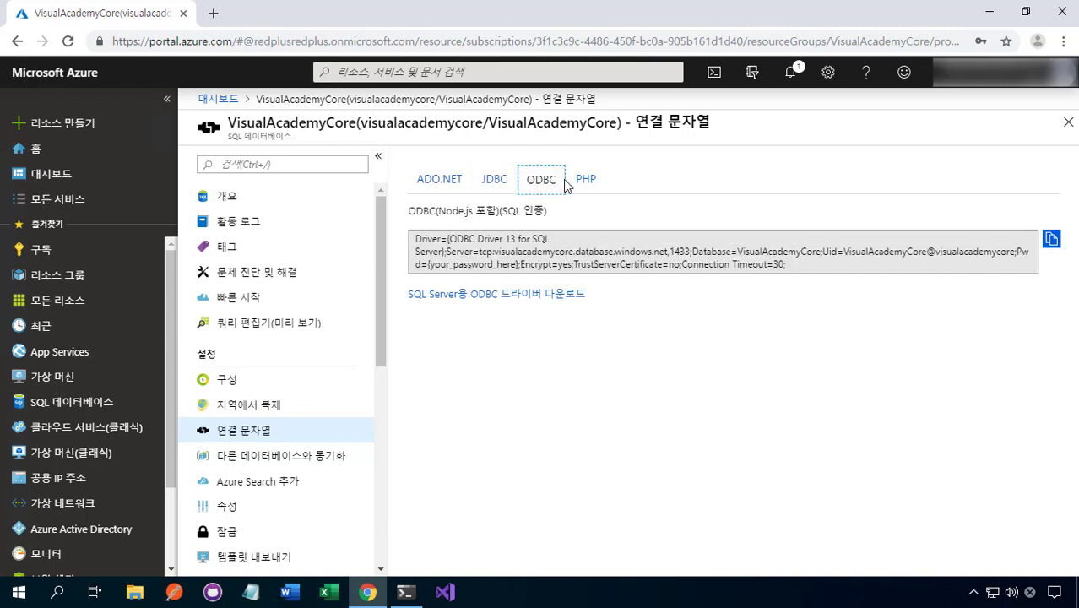
{"action": "left_click", "coordinate": [584, 182]}
{"action": "left_click", "coordinate": [441, 184]}
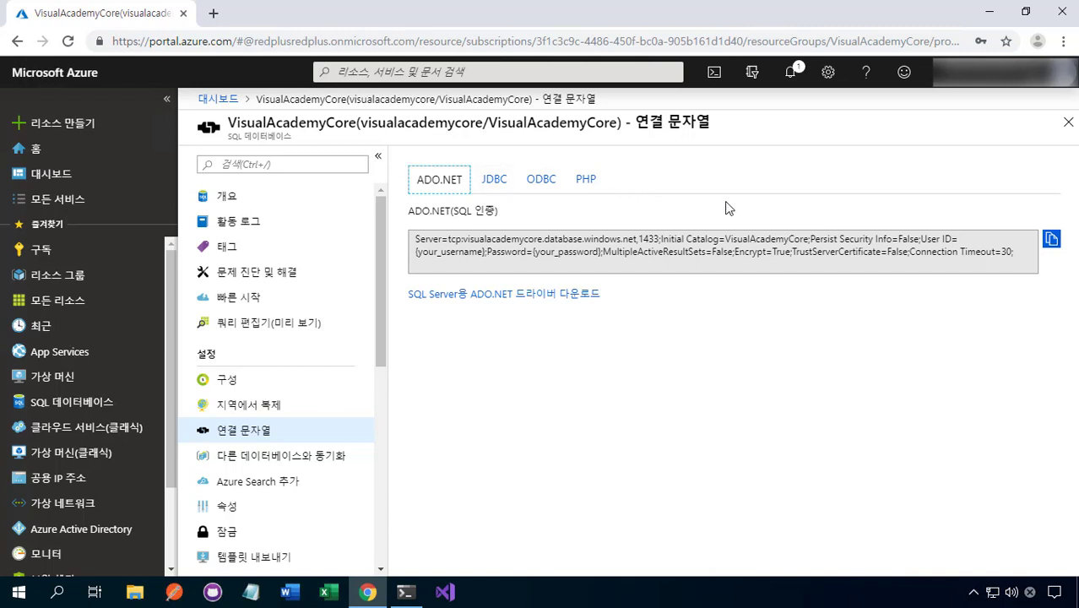
{"action": "left_click", "coordinate": [217, 100]}
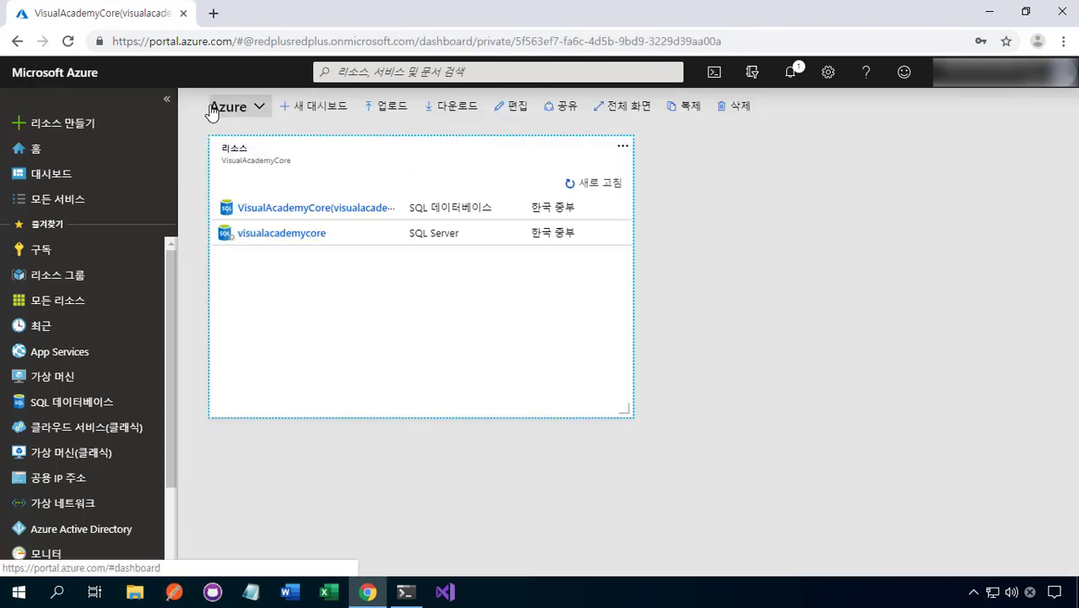